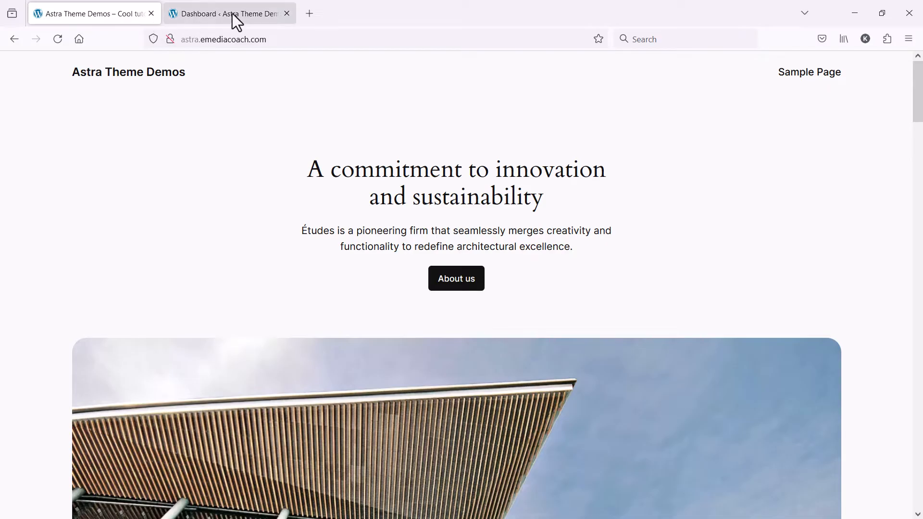
Switch to the site's WordPress dashboard and open the page for adding a new theme.
{"action": "left_click", "coordinate": [232, 13]}
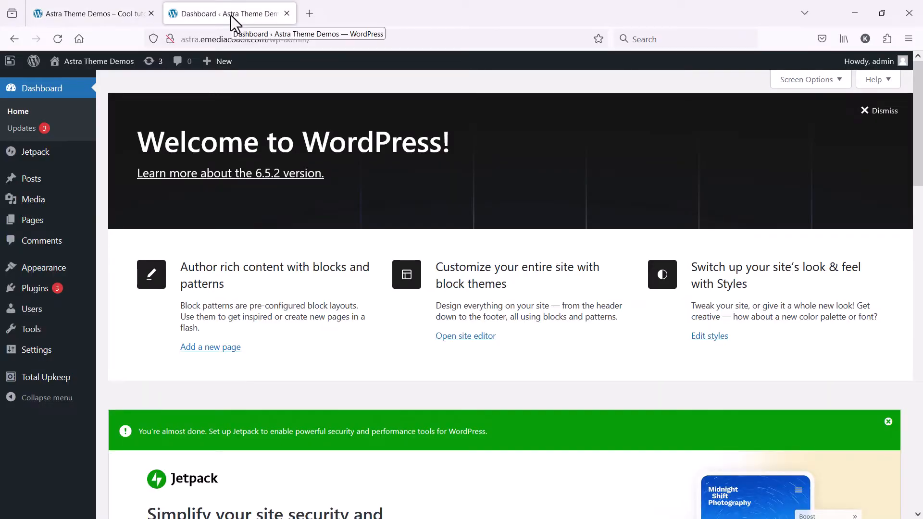
{"action": "mouse_move", "coordinate": [53, 270]}
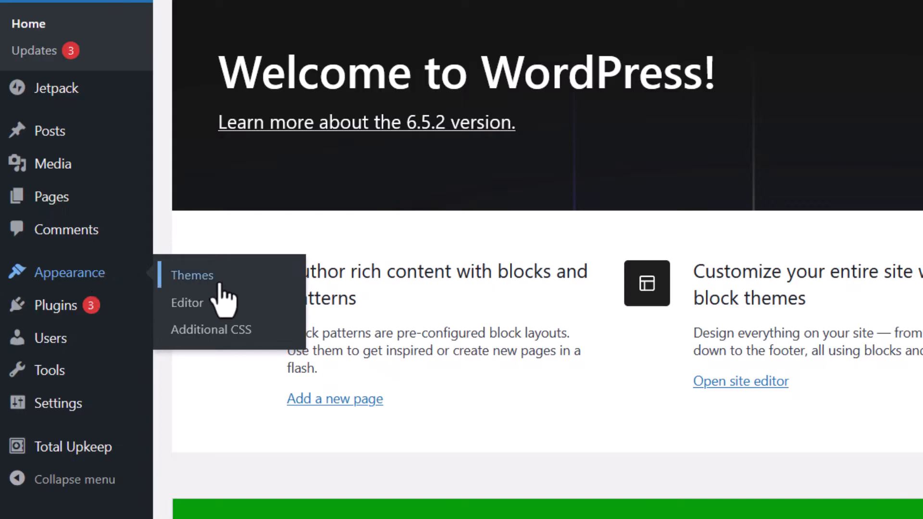
{"action": "left_click", "coordinate": [220, 285]}
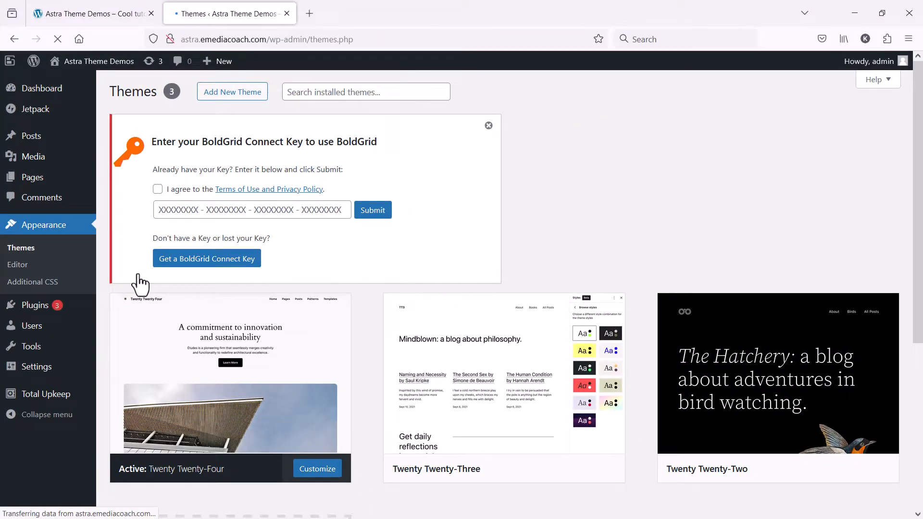
{"action": "left_click", "coordinate": [223, 94]}
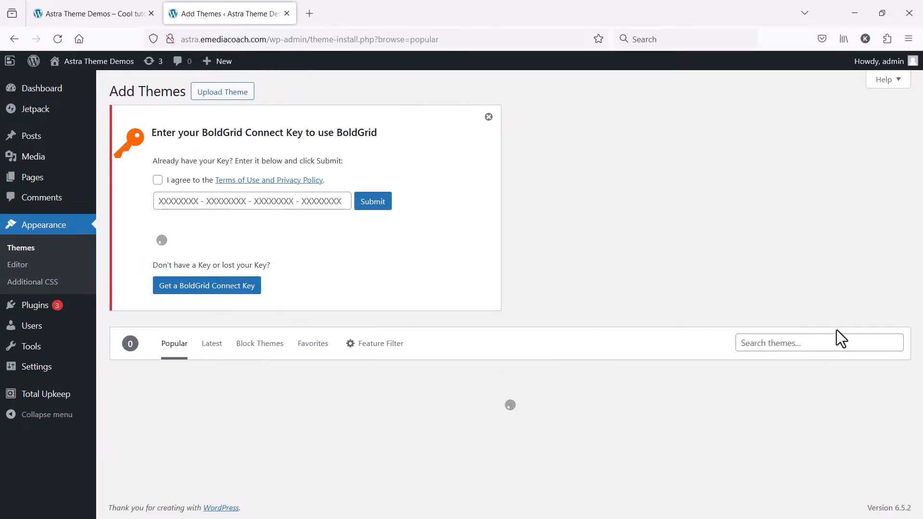
Search the theme directory for "astra", then install and activate the Astra theme.
{"action": "left_click", "coordinate": [812, 345]}
{"action": "type", "text": "astra"}
{"action": "scroll", "coordinate": [769, 298], "scroll_direction": "down", "scroll_amount": 3}
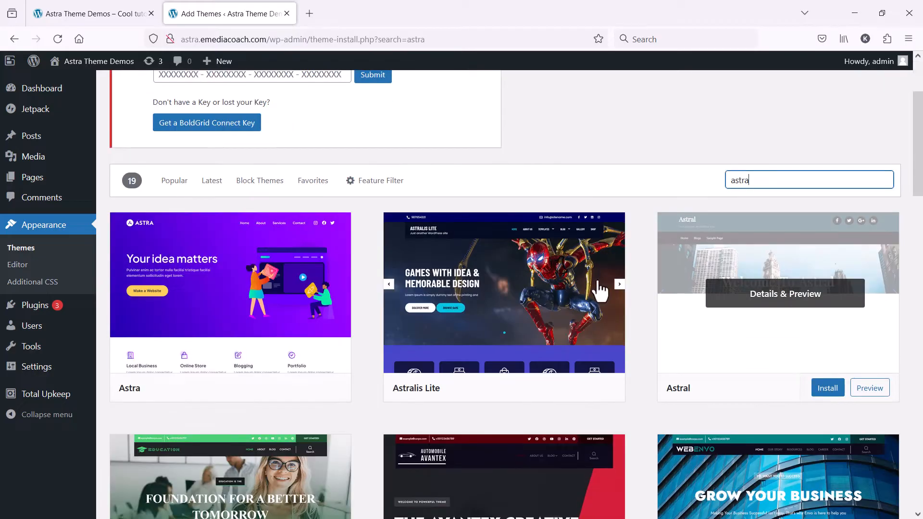
{"action": "left_click", "coordinate": [281, 394]}
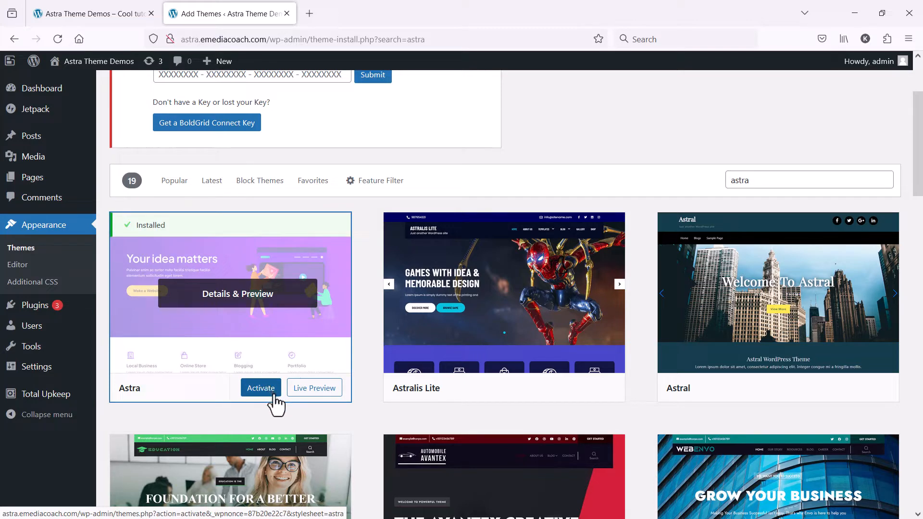
{"action": "left_click", "coordinate": [261, 388]}
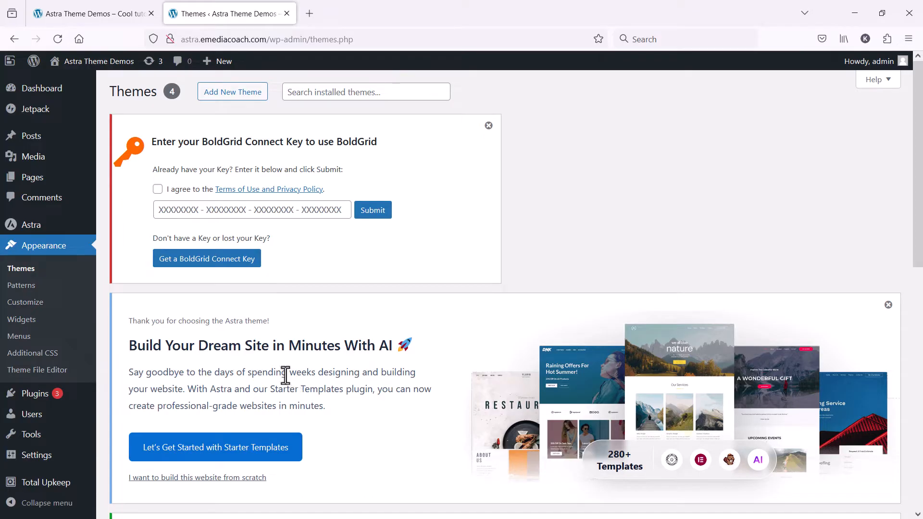
Search for new plugins with "starter templates", then install and activate the Starter Templates plugin by Brainstorm Force.
{"action": "scroll", "coordinate": [234, 355], "scroll_direction": "down", "scroll_amount": 2}
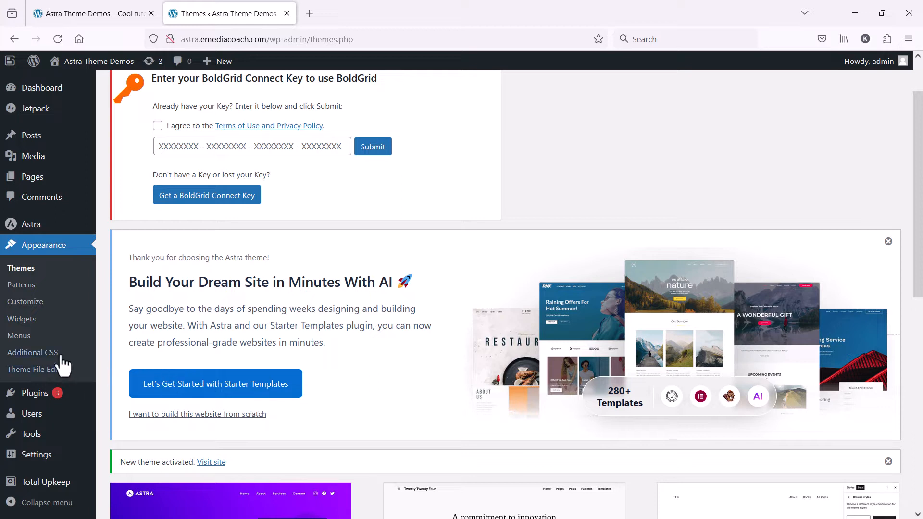
{"action": "mouse_move", "coordinate": [77, 394]}
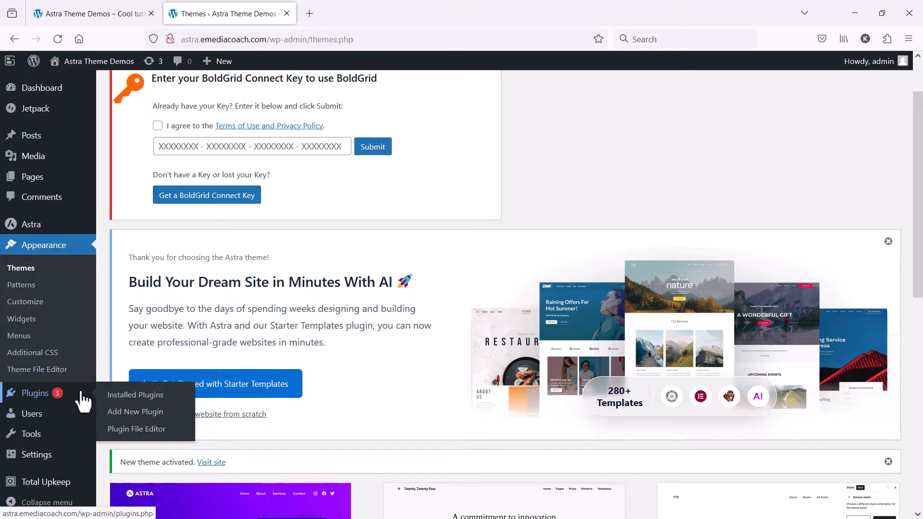
{"action": "left_click", "coordinate": [150, 419]}
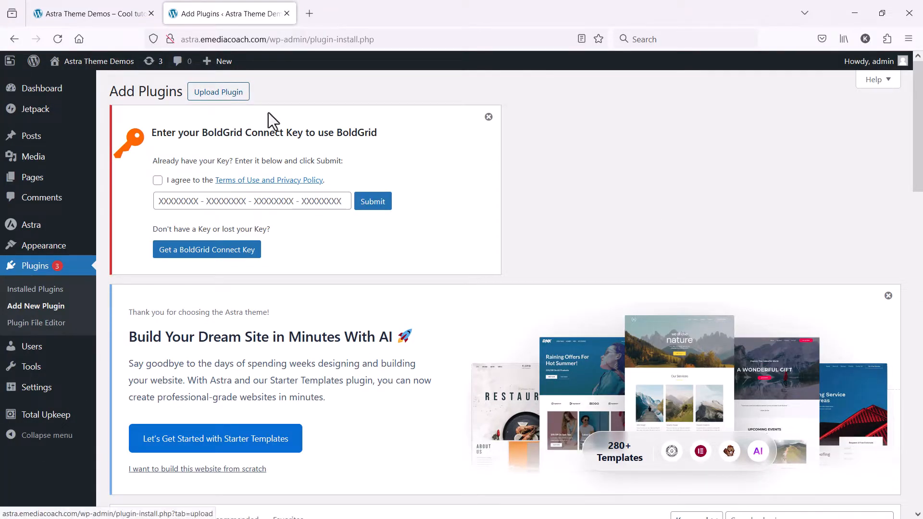
{"action": "scroll", "coordinate": [689, 289], "scroll_direction": "down", "scroll_amount": 4}
{"action": "left_click", "coordinate": [746, 331]}
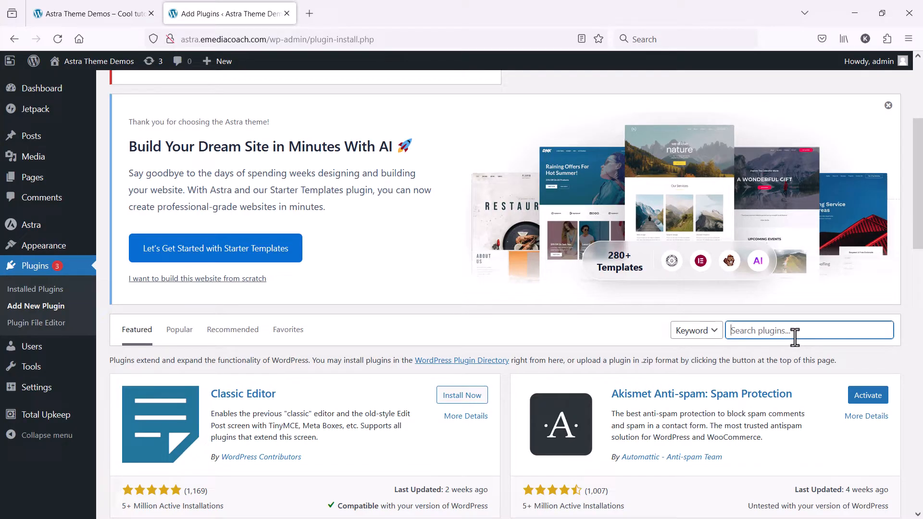
{"action": "type", "text": "starter templates"}
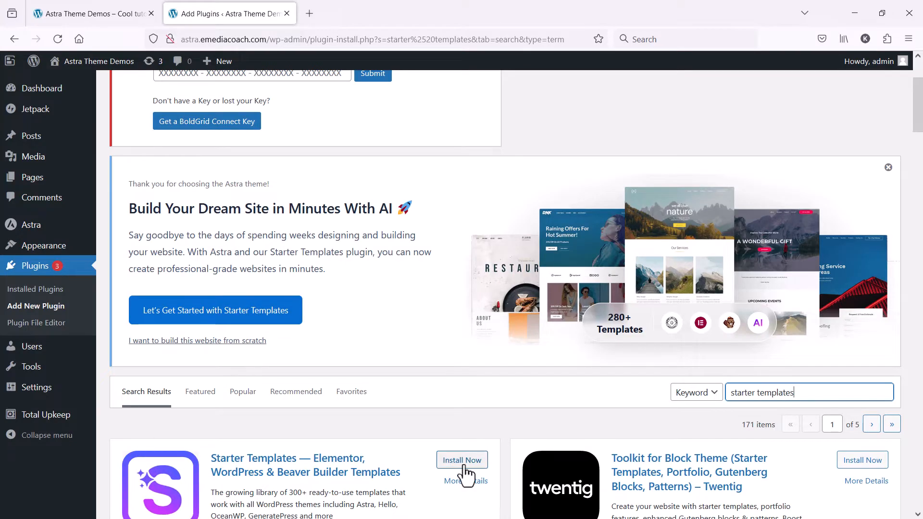
{"action": "left_click_drag", "start_coordinate": [459, 464], "coordinate": [355, 405]}
{"action": "scroll", "coordinate": [354, 406], "scroll_direction": "down", "scroll_amount": 4}
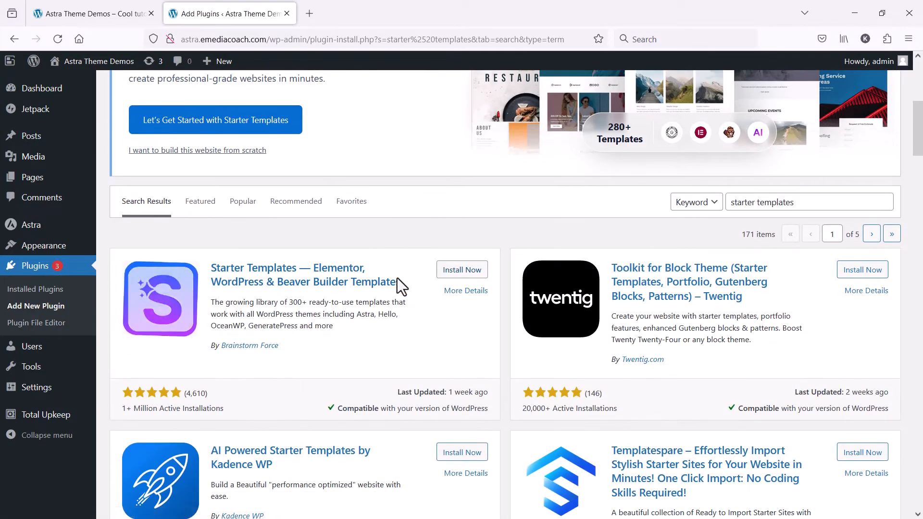
{"action": "left_click", "coordinate": [454, 271]}
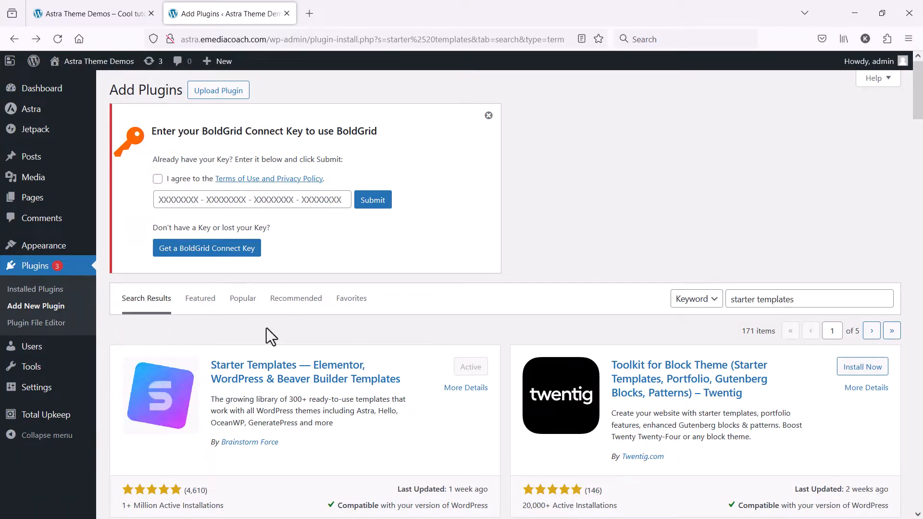
Launch the Starter Templates setup from the installed plugins and try the Classic Starter Templates option.
{"action": "left_click", "coordinate": [31, 291]}
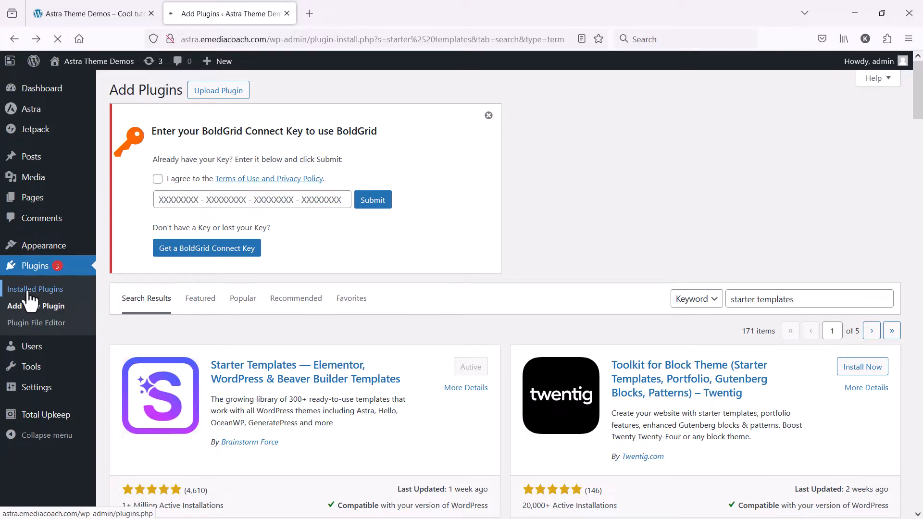
{"action": "scroll", "coordinate": [522, 335], "scroll_direction": "down", "scroll_amount": 12}
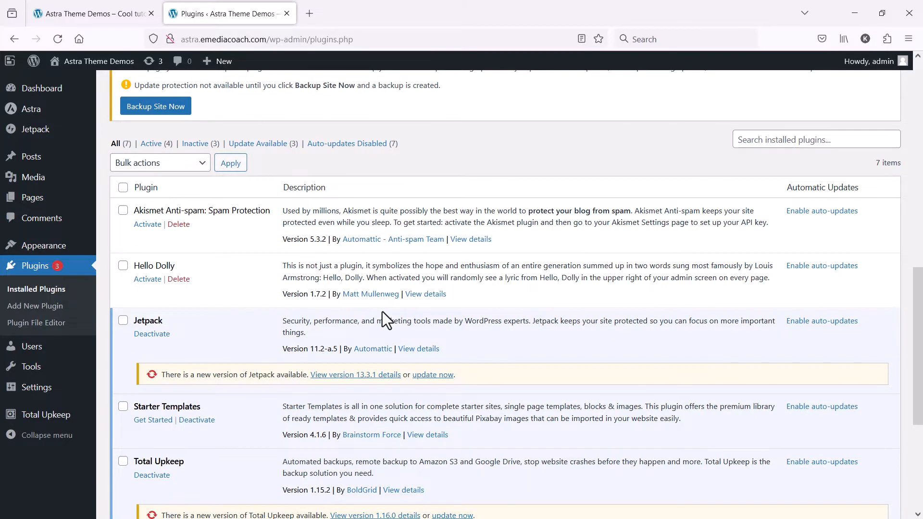
{"action": "scroll", "coordinate": [383, 311], "scroll_direction": "down", "scroll_amount": 3}
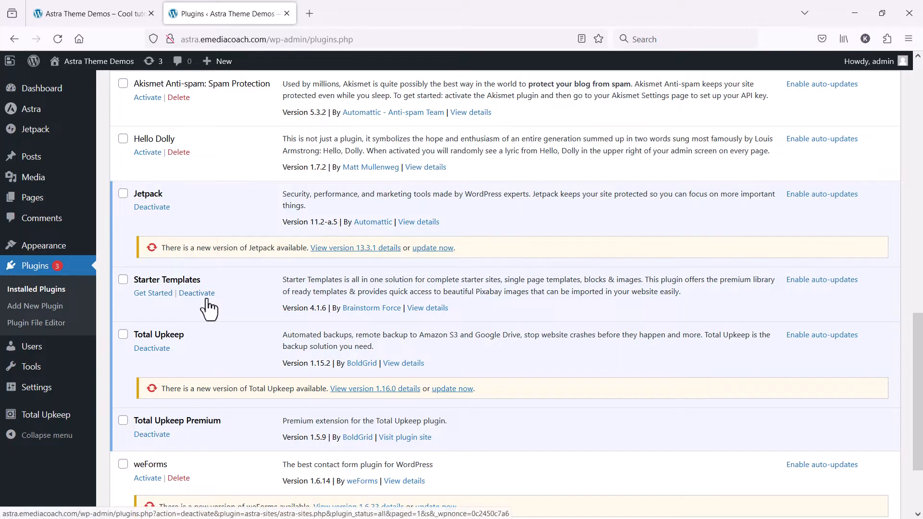
{"action": "scroll", "coordinate": [148, 296], "scroll_direction": "down", "scroll_amount": 1}
{"action": "scroll", "coordinate": [150, 289], "scroll_direction": "up", "scroll_amount": 1}
{"action": "left_click", "coordinate": [146, 299]}
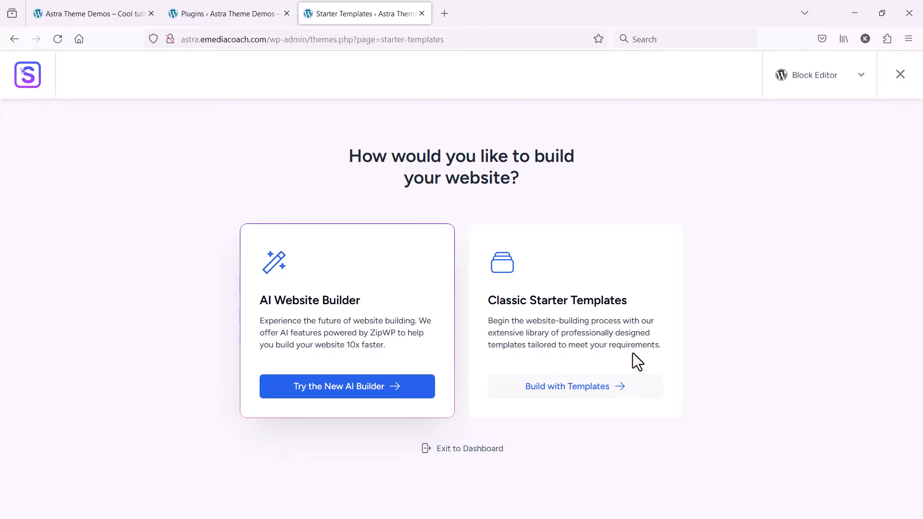
{"action": "left_click", "coordinate": [624, 396]}
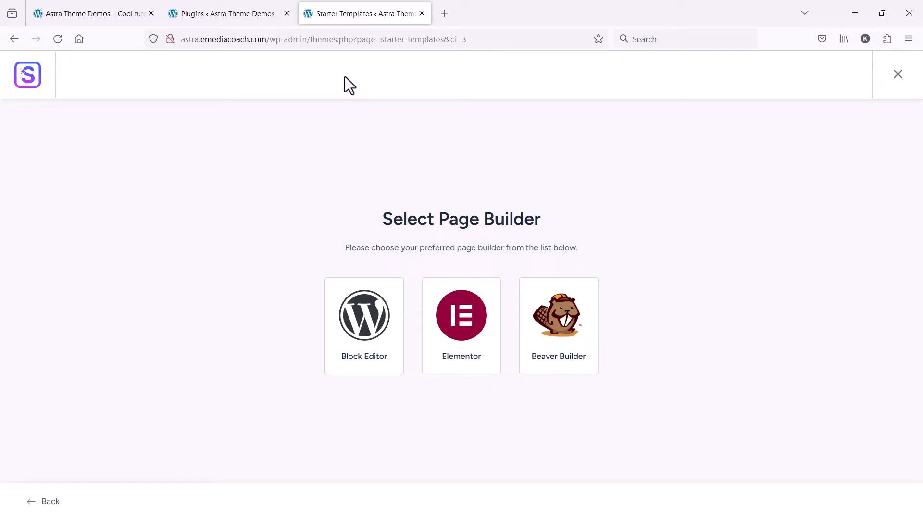
{"action": "left_click", "coordinate": [9, 45]}
Return to the plugin administration, search new plugins for "elementor", and install and activate Elementor Website Builder.
{"action": "left_click", "coordinate": [232, 13]}
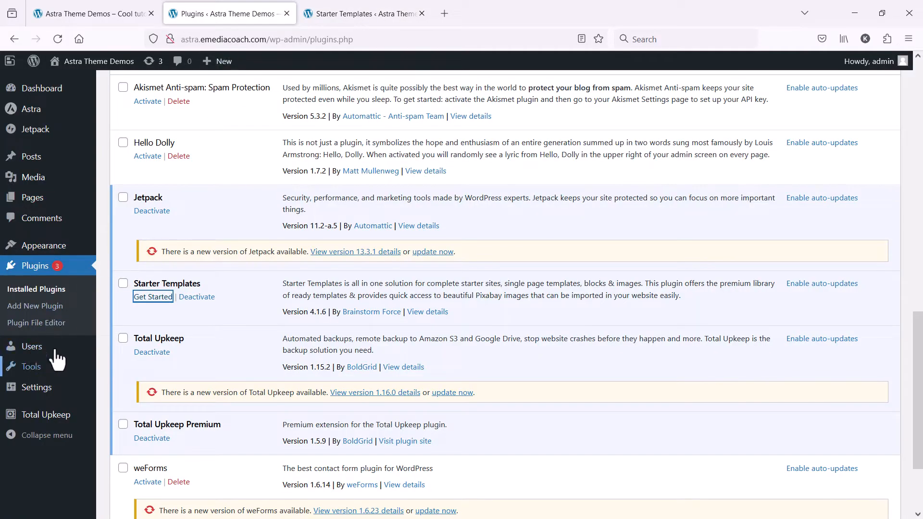
{"action": "left_click", "coordinate": [43, 310]}
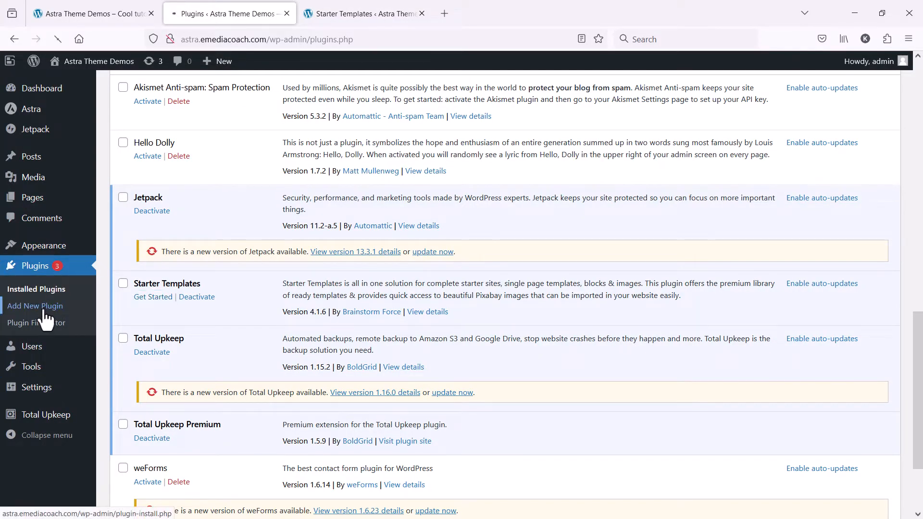
{"action": "left_click", "coordinate": [744, 120]}
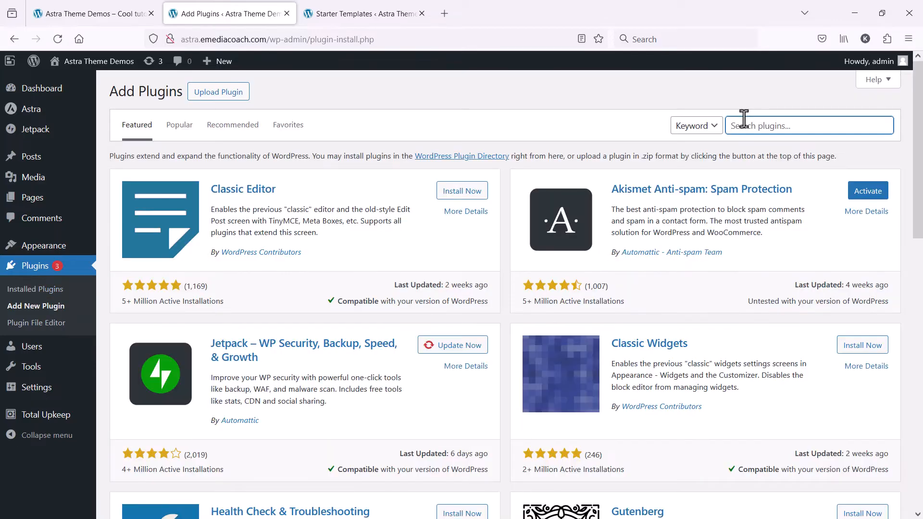
{"action": "type", "text": "elementor"}
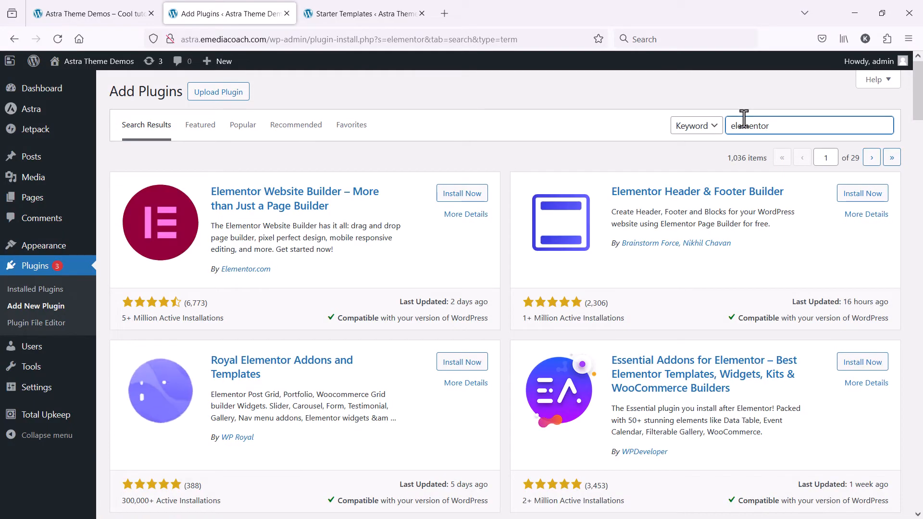
{"action": "left_click", "coordinate": [446, 193]}
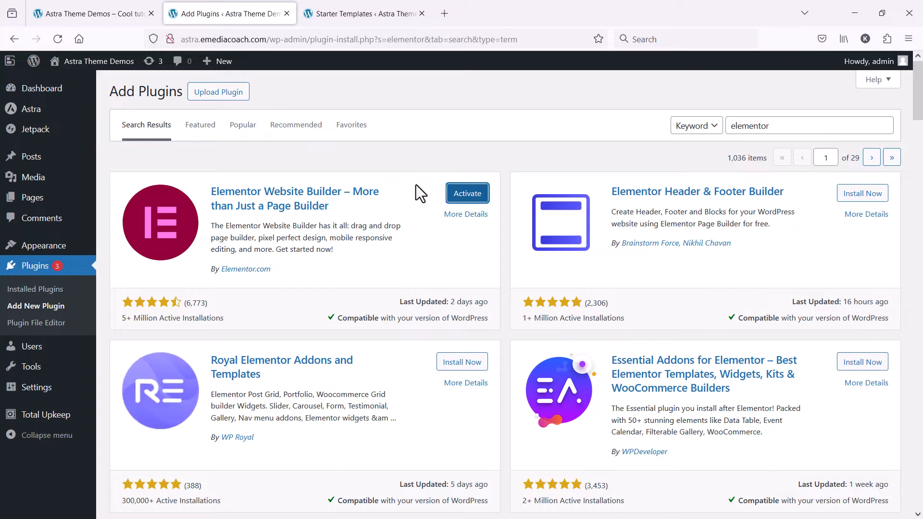
{"action": "left_click", "coordinate": [476, 196]}
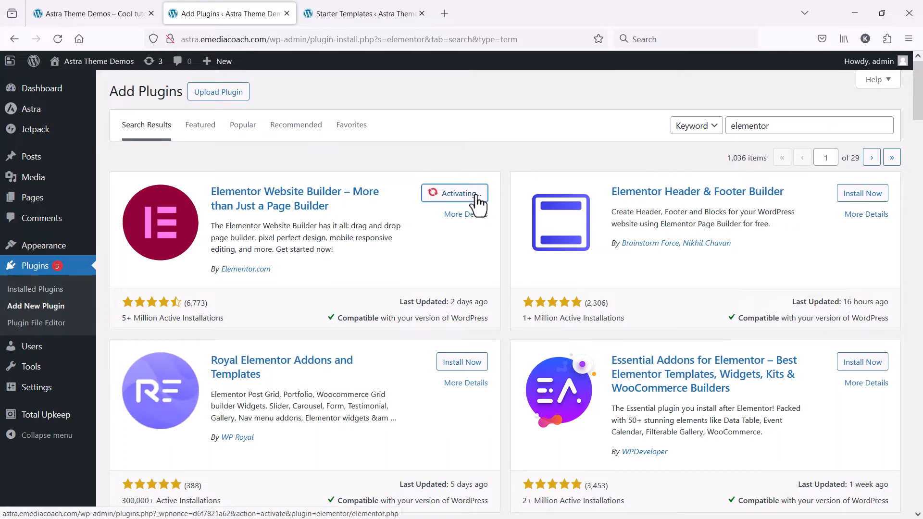
Reload the Starter Templates setup, choose to build with classic templates, and select Elementor as the page builder.
{"action": "left_click", "coordinate": [373, 15]}
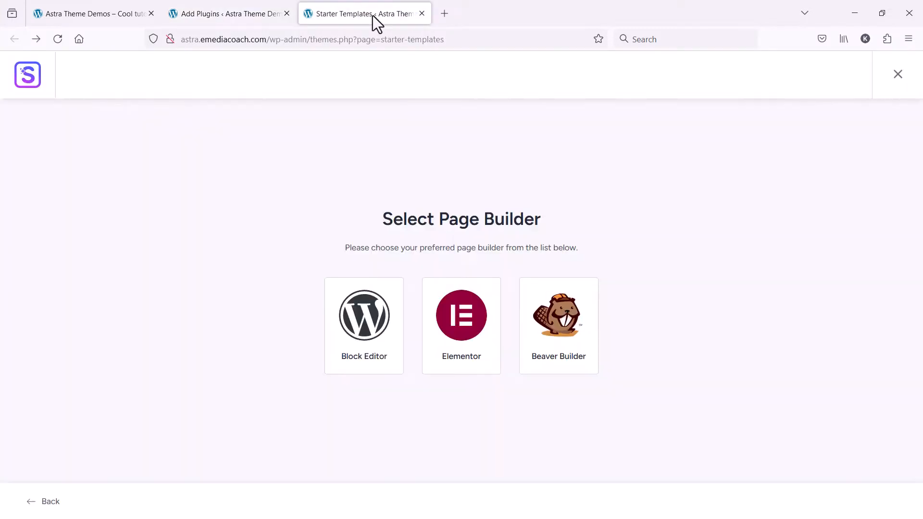
{"action": "key", "text": "F5"}
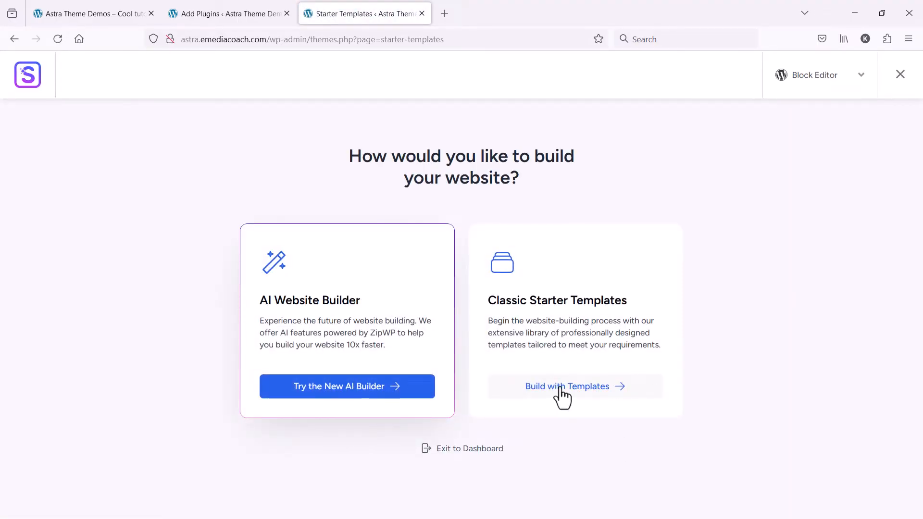
{"action": "left_click", "coordinate": [560, 388]}
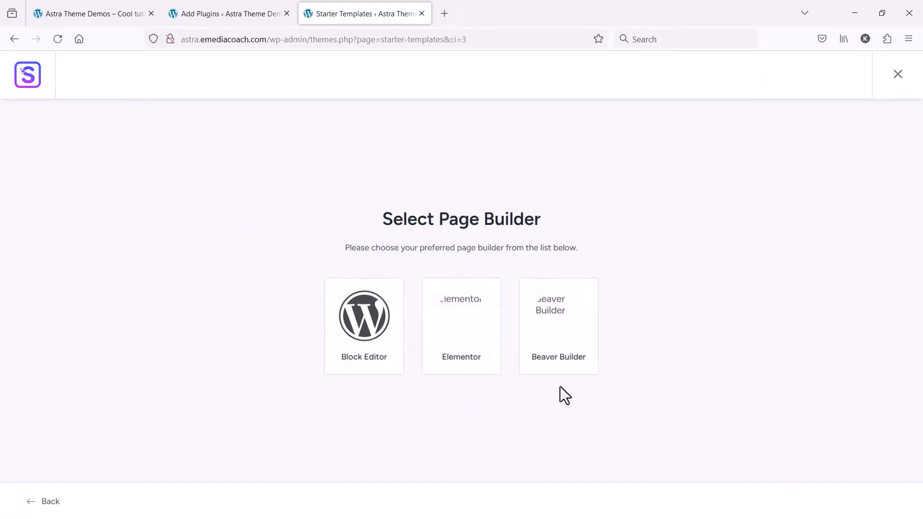
{"action": "left_click", "coordinate": [452, 319]}
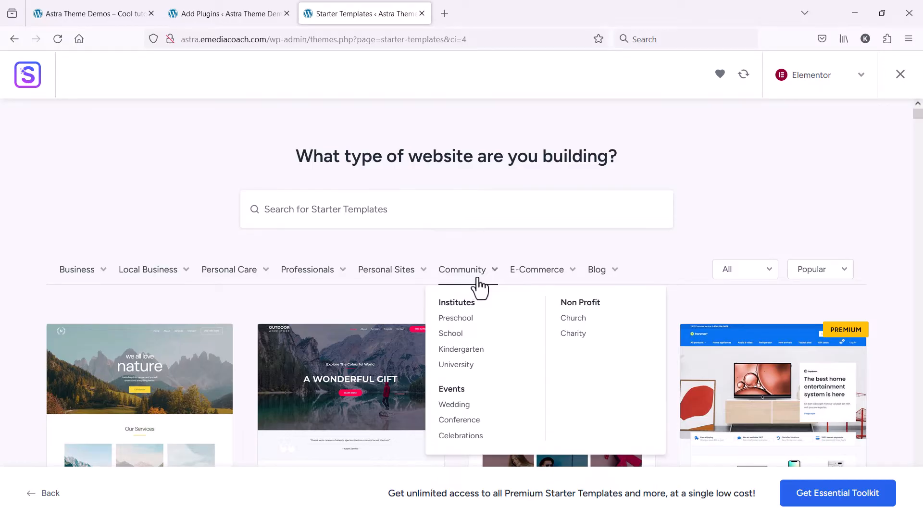
Browse the Elementor starter templates and search the library for "accountant".
{"action": "scroll", "coordinate": [363, 259], "scroll_direction": "down", "scroll_amount": 4}
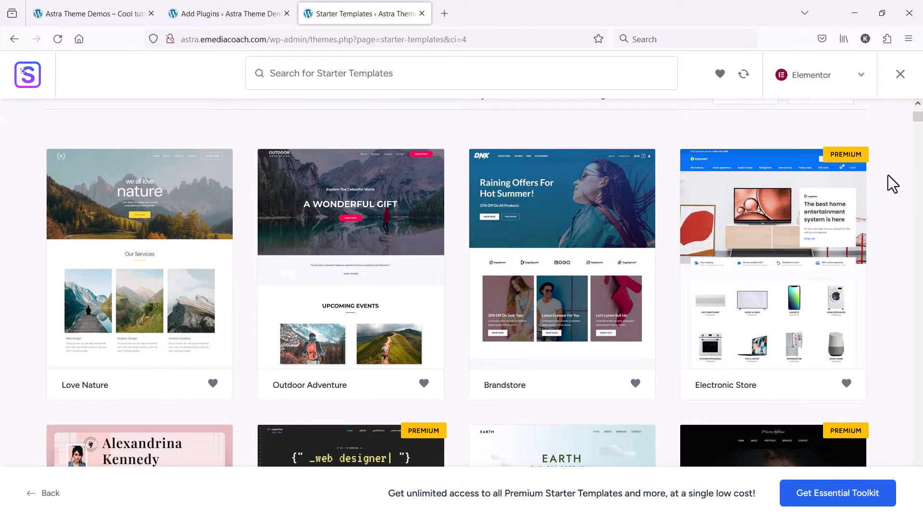
{"action": "scroll", "coordinate": [910, 201], "scroll_direction": "down", "scroll_amount": 4}
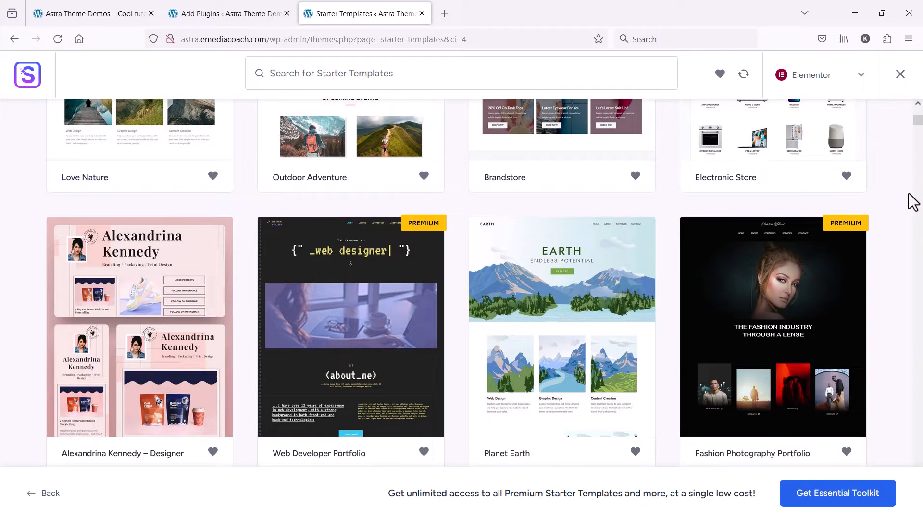
{"action": "scroll", "coordinate": [910, 202], "scroll_direction": "down", "scroll_amount": 5}
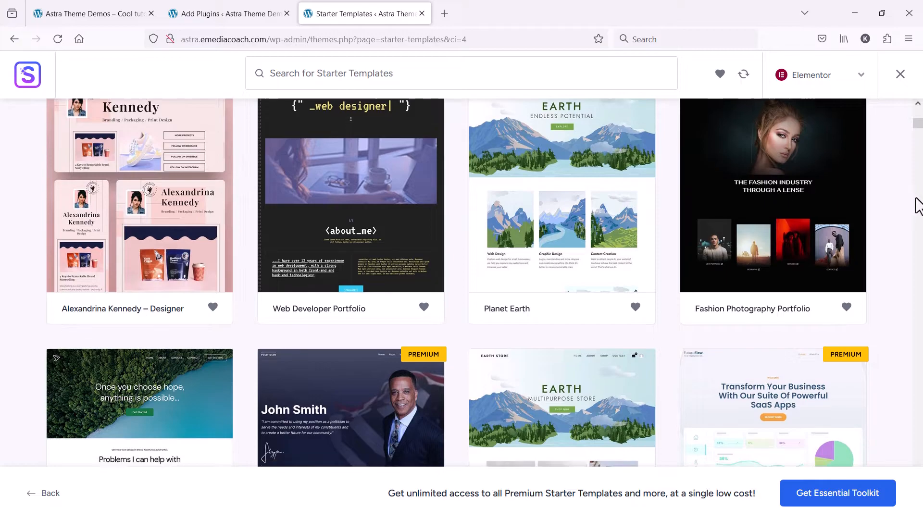
{"action": "scroll", "coordinate": [436, 237], "scroll_direction": "up", "scroll_amount": 10}
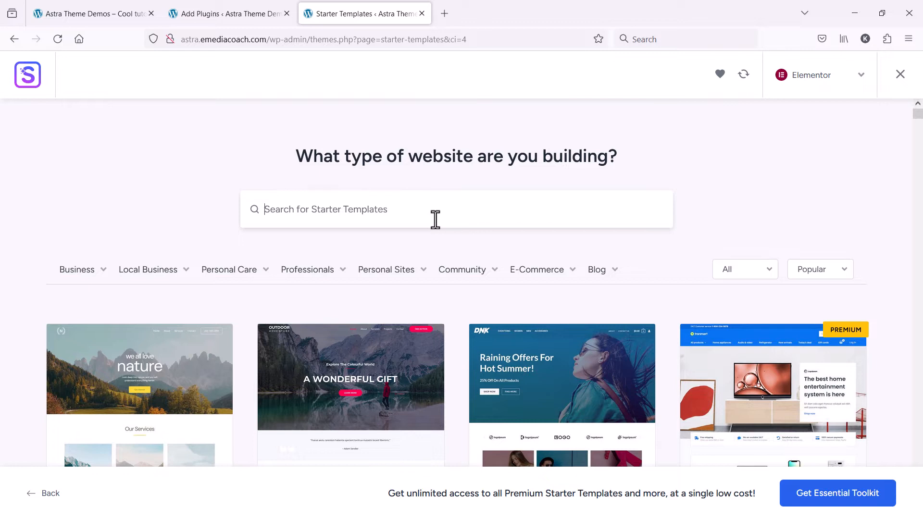
{"action": "left_click", "coordinate": [435, 219]}
{"action": "type", "text": "accounta"}
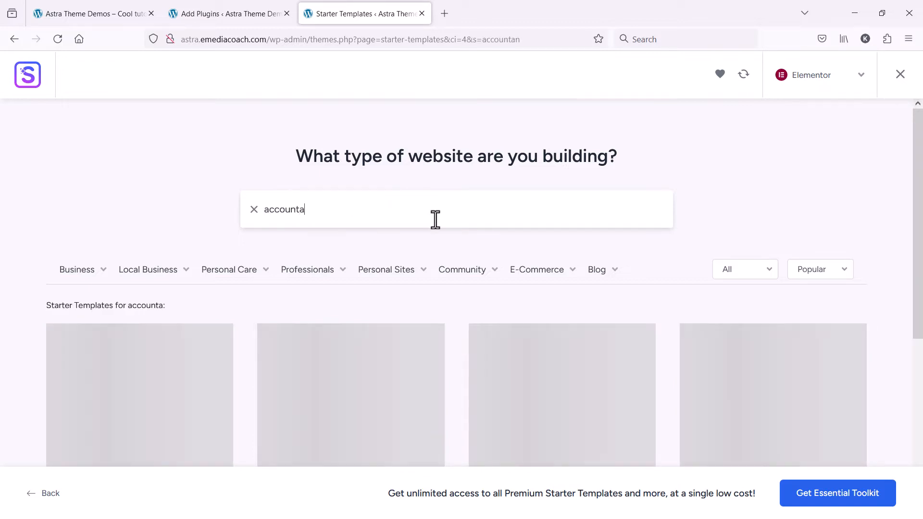
{"action": "type", "text": "nt"}
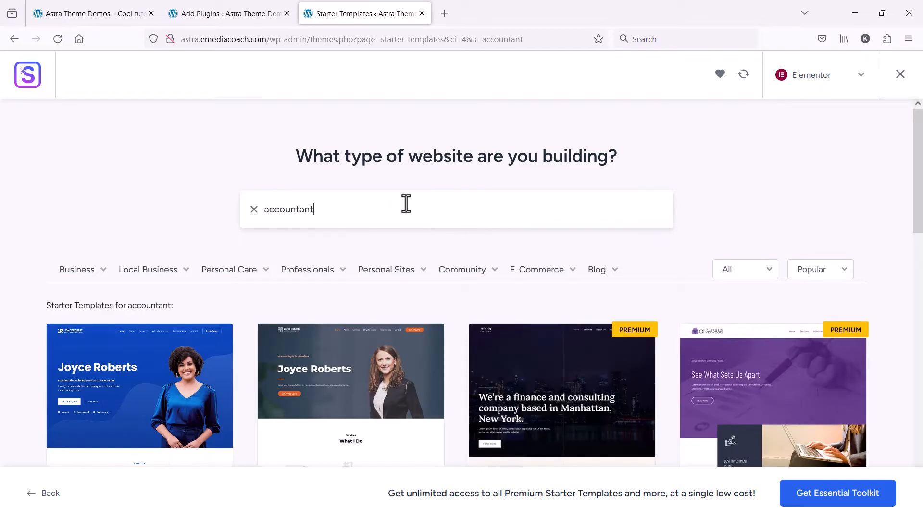
Preview the Accountant starter template with the Style 1 and Style 4 color palettes, and return to the template library.
{"action": "scroll", "coordinate": [212, 226], "scroll_direction": "down", "scroll_amount": 5}
{"action": "scroll", "coordinate": [185, 202], "scroll_direction": "up", "scroll_amount": 1}
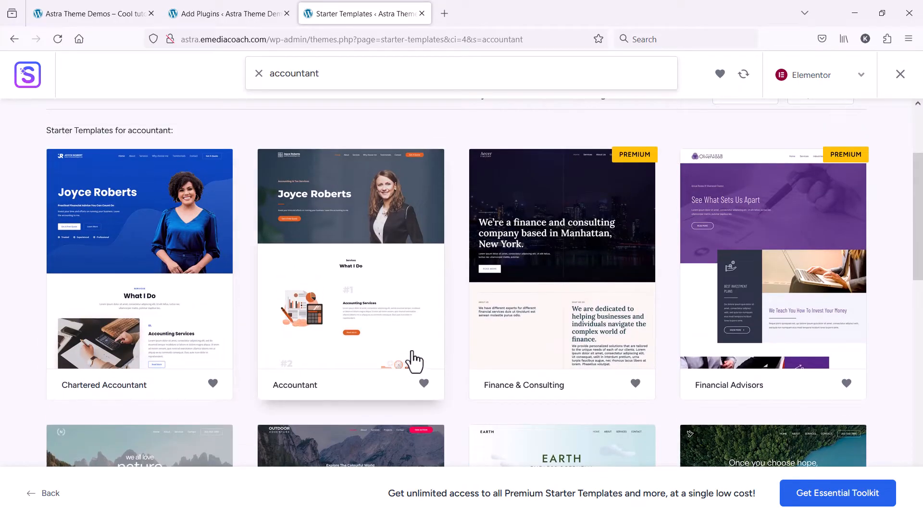
{"action": "scroll", "coordinate": [749, 318], "scroll_direction": "down", "scroll_amount": 1}
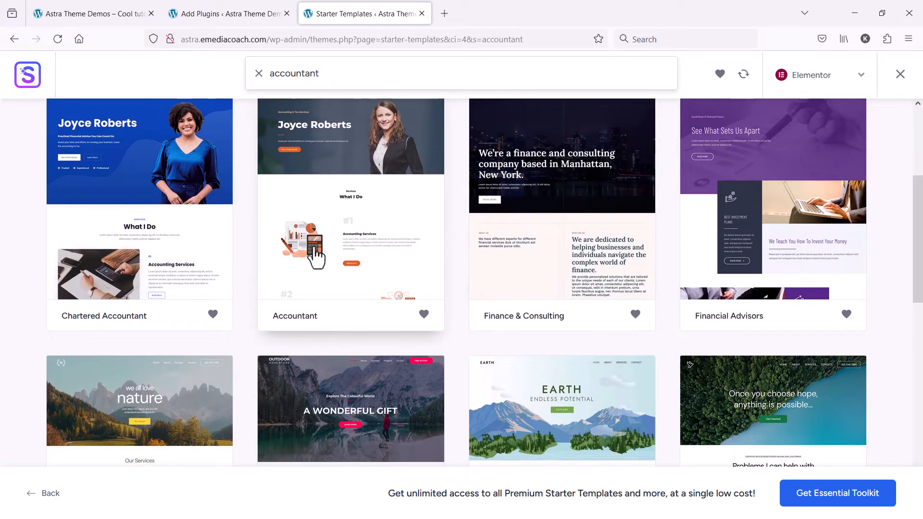
{"action": "left_click", "coordinate": [351, 235]}
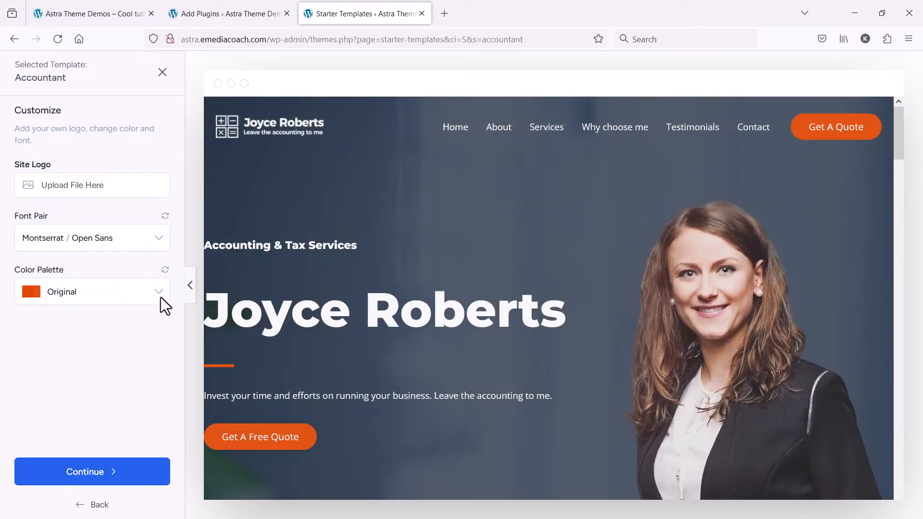
{"action": "left_click", "coordinate": [160, 297]}
{"action": "left_click", "coordinate": [88, 348]}
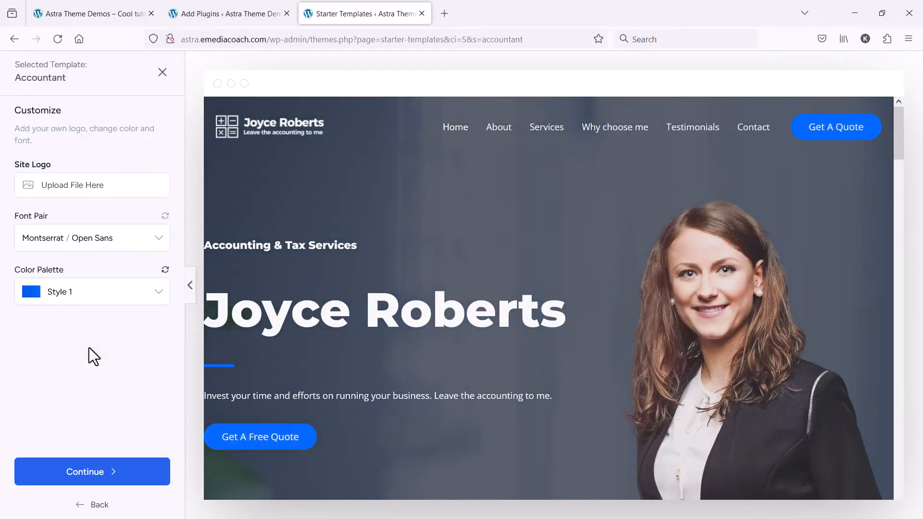
{"action": "left_click", "coordinate": [163, 293]}
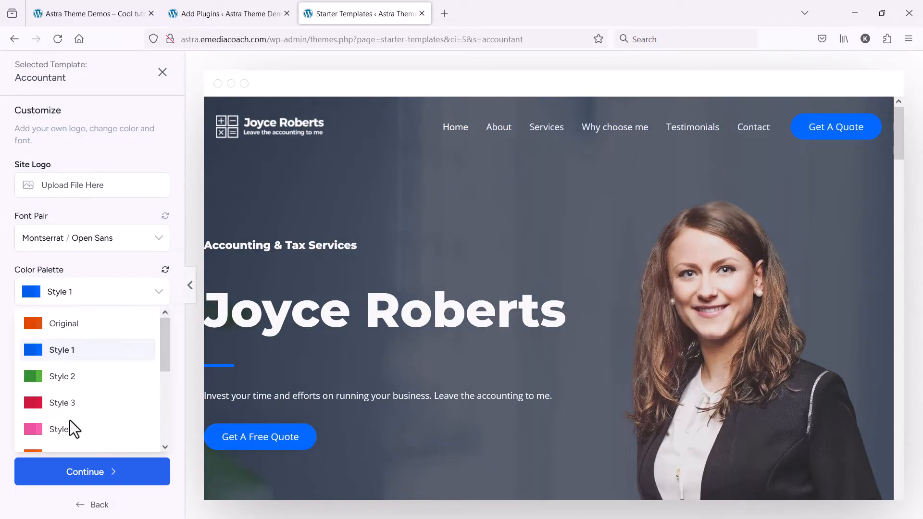
{"action": "left_click", "coordinate": [70, 420]}
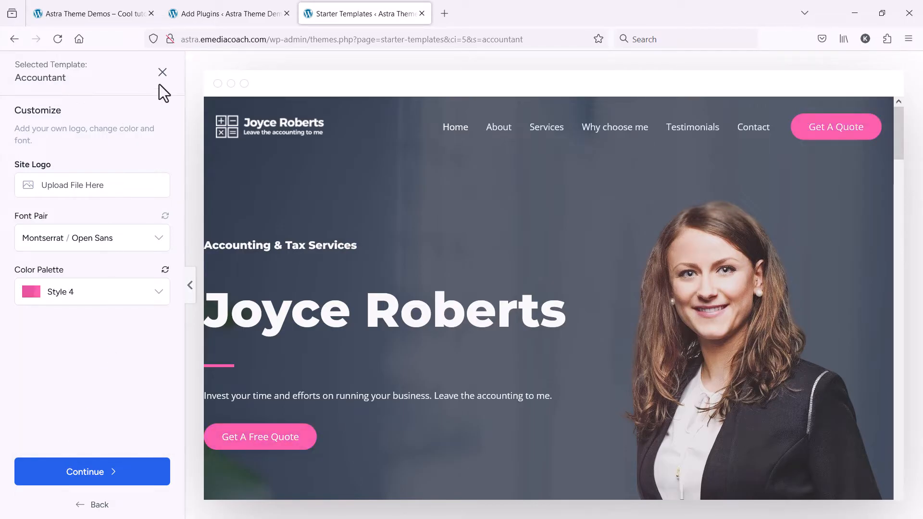
{"action": "left_click", "coordinate": [168, 73]}
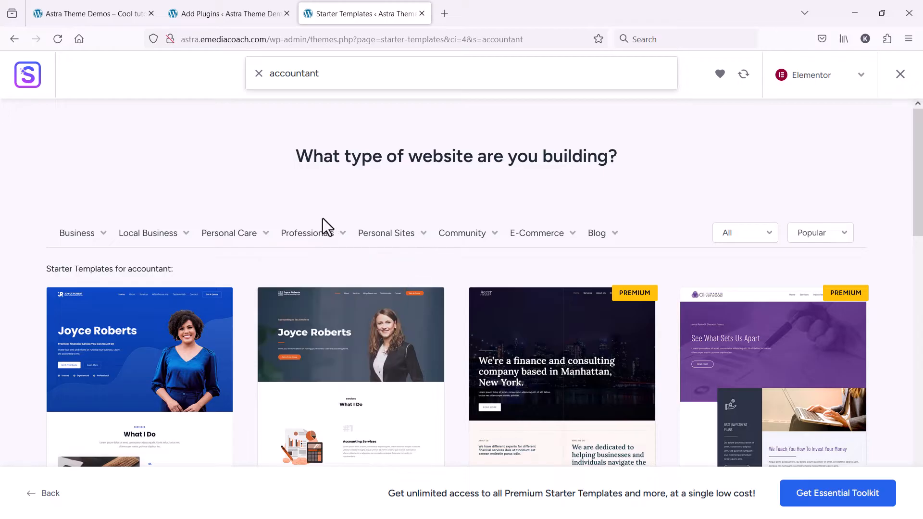
Search the starter template library for "plumber" and look over the matching templates.
{"action": "scroll", "coordinate": [122, 340], "scroll_direction": "down", "scroll_amount": 3}
{"action": "scroll", "coordinate": [132, 339], "scroll_direction": "up", "scroll_amount": 3}
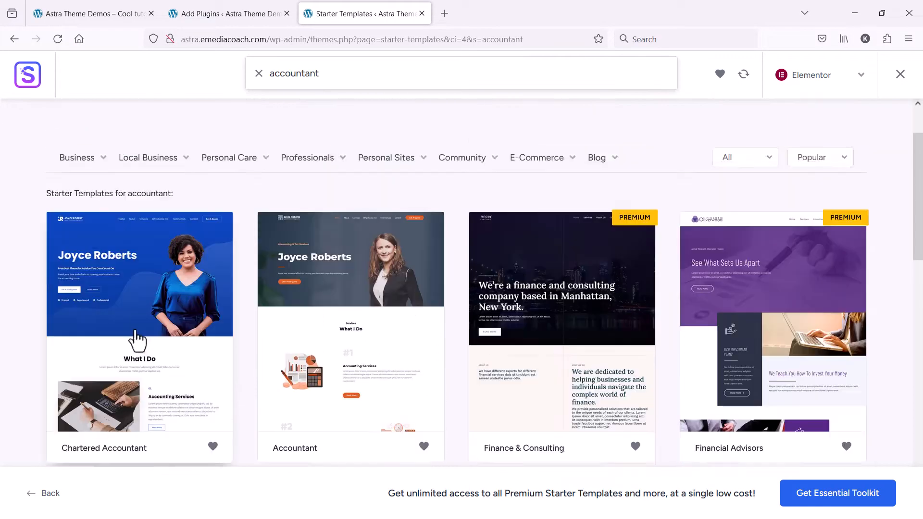
{"action": "left_click_drag", "start_coordinate": [361, 207], "coordinate": [172, 199]}
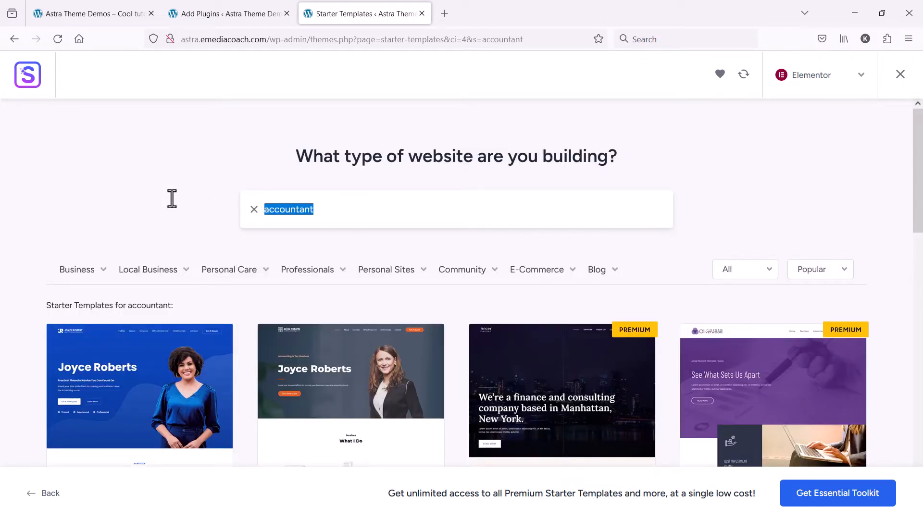
{"action": "type", "text": "plum"}
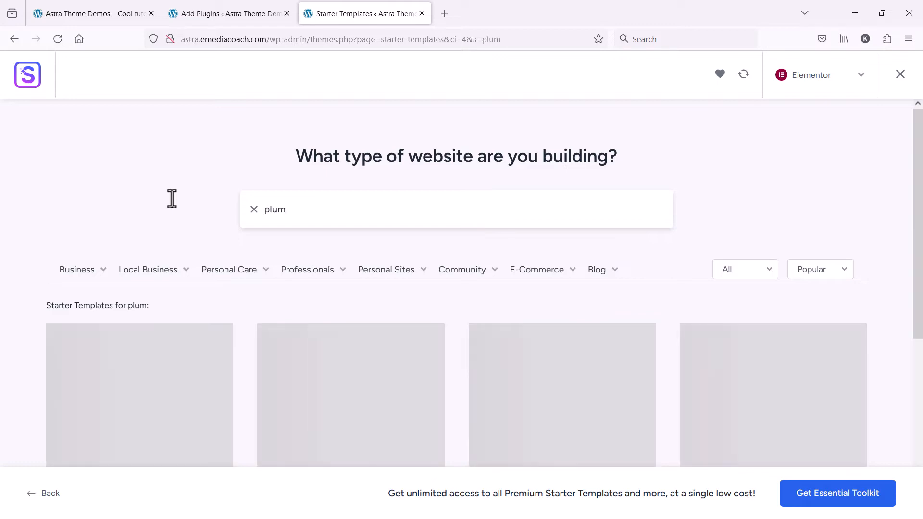
{"action": "type", "text": "ber"}
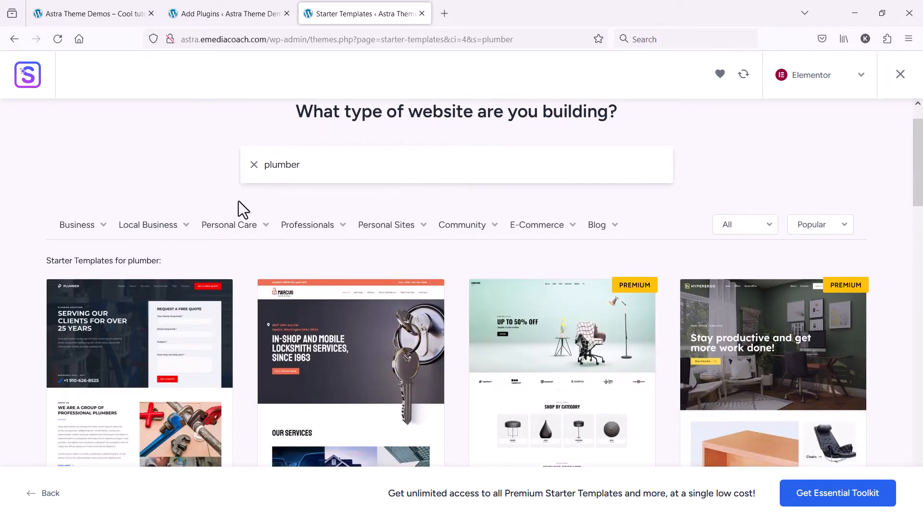
{"action": "scroll", "coordinate": [414, 307], "scroll_direction": "down", "scroll_amount": 3}
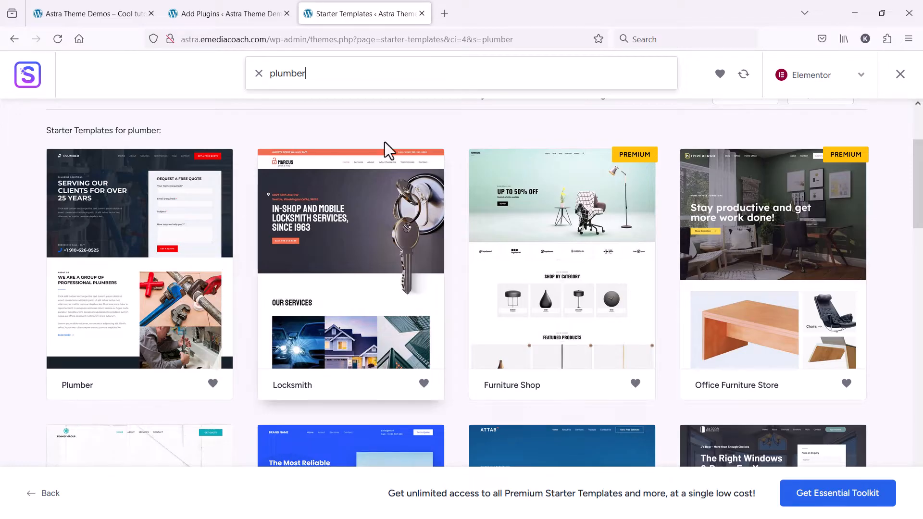
Clear the template search and browse the full list of Elementor starter templates.
{"action": "left_click", "coordinate": [259, 73]}
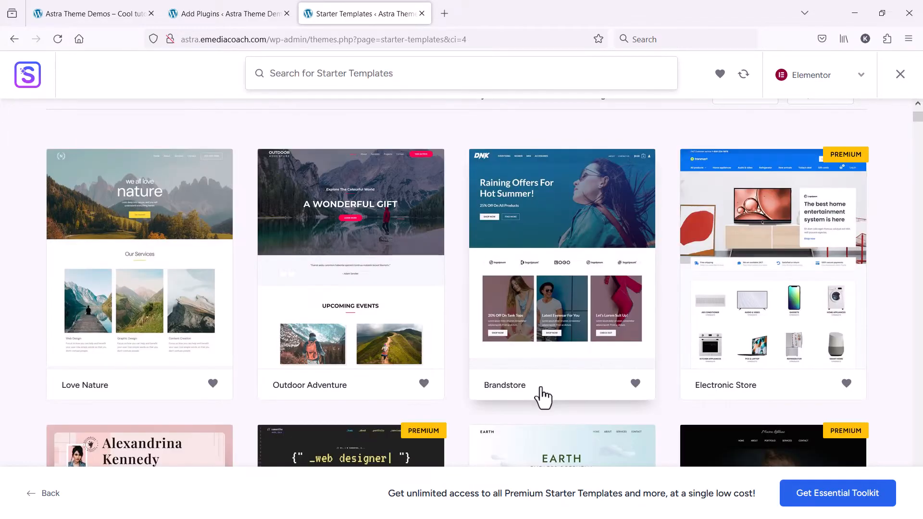
{"action": "scroll", "coordinate": [539, 389], "scroll_direction": "down", "scroll_amount": 15}
{"action": "scroll", "coordinate": [548, 385], "scroll_direction": "down", "scroll_amount": 20}
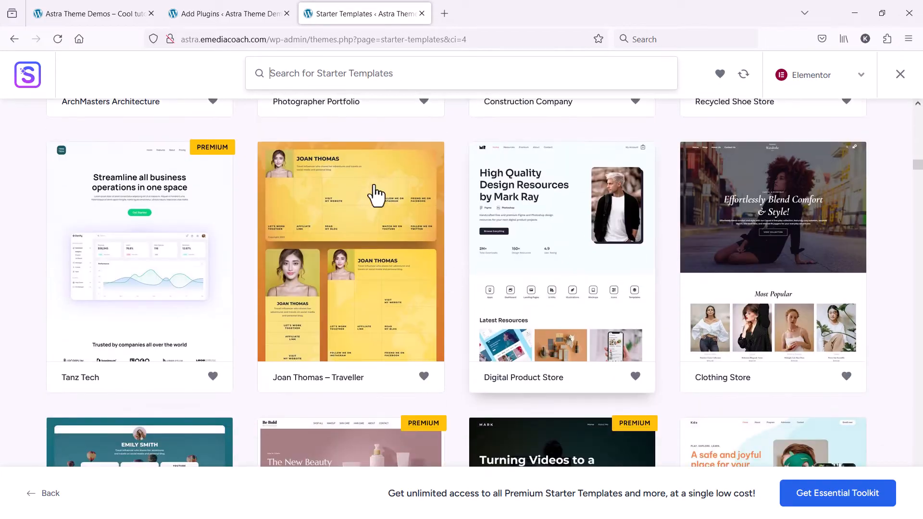
Search the starter templates for "account" and select the Chartered Accountant template.
{"action": "left_click", "coordinate": [331, 73]}
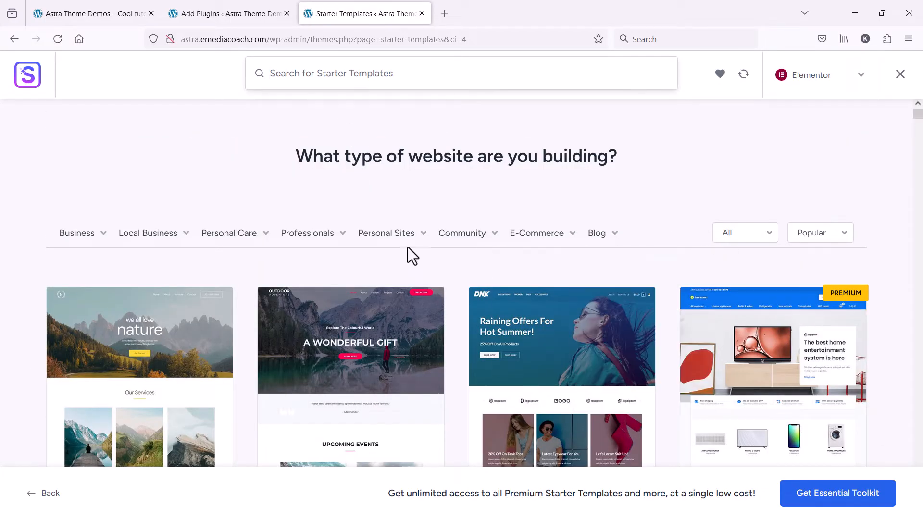
{"action": "type", "text": "account"}
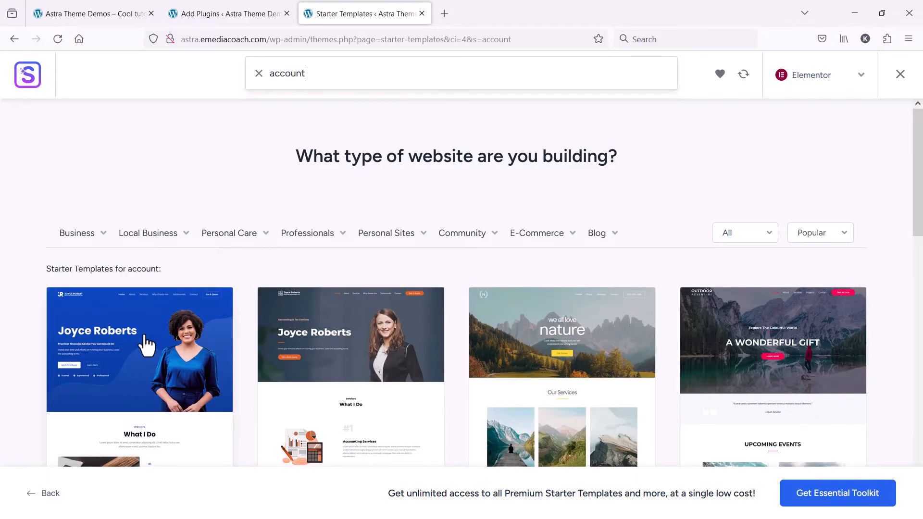
{"action": "left_click", "coordinate": [144, 344]}
Try the Style 1 and Style 7 color palettes on the Chartered Accountant template, and restore the Original palette.
{"action": "left_click", "coordinate": [101, 291]}
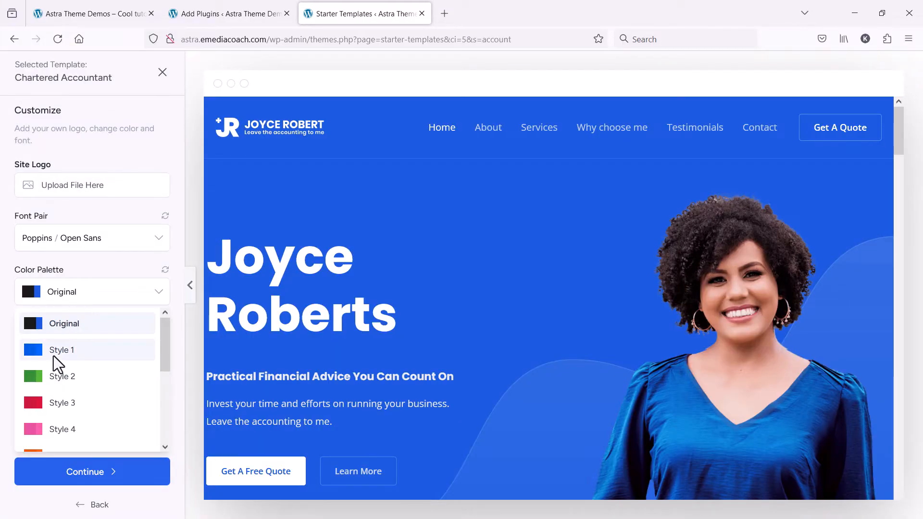
{"action": "left_click", "coordinate": [71, 359]}
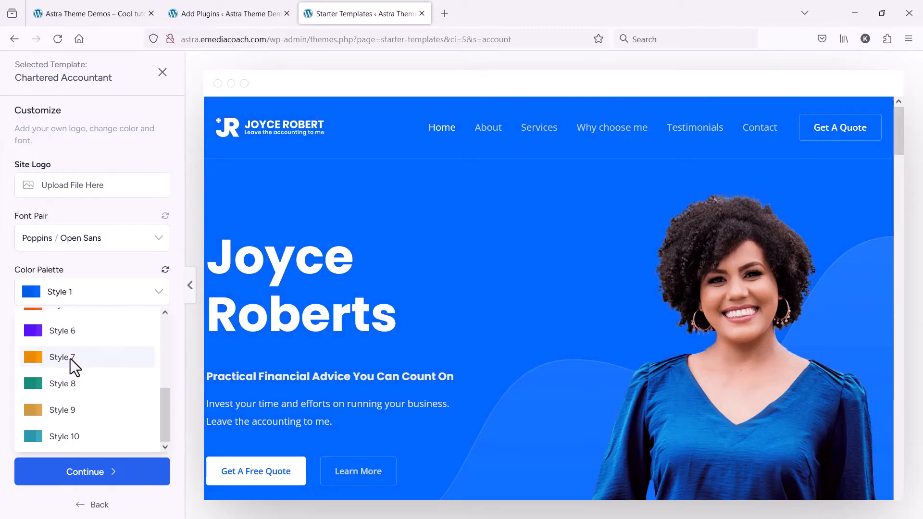
{"action": "left_click", "coordinate": [70, 359]}
{"action": "left_click", "coordinate": [114, 291]}
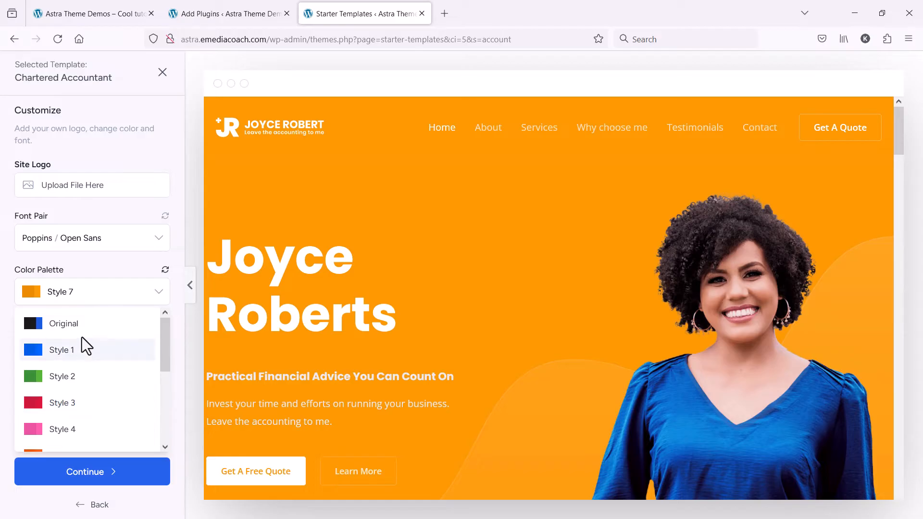
{"action": "left_click", "coordinate": [80, 328]}
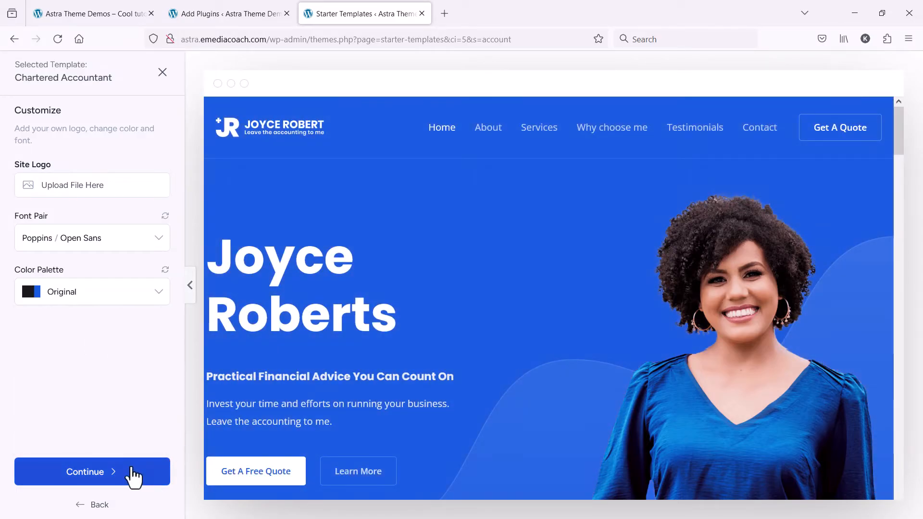
Continue with the Chartered Accountant template, review the advanced import options, and submit the form to build the website.
{"action": "left_click", "coordinate": [128, 474]}
{"action": "scroll", "coordinate": [438, 270], "scroll_direction": "down", "scroll_amount": 3}
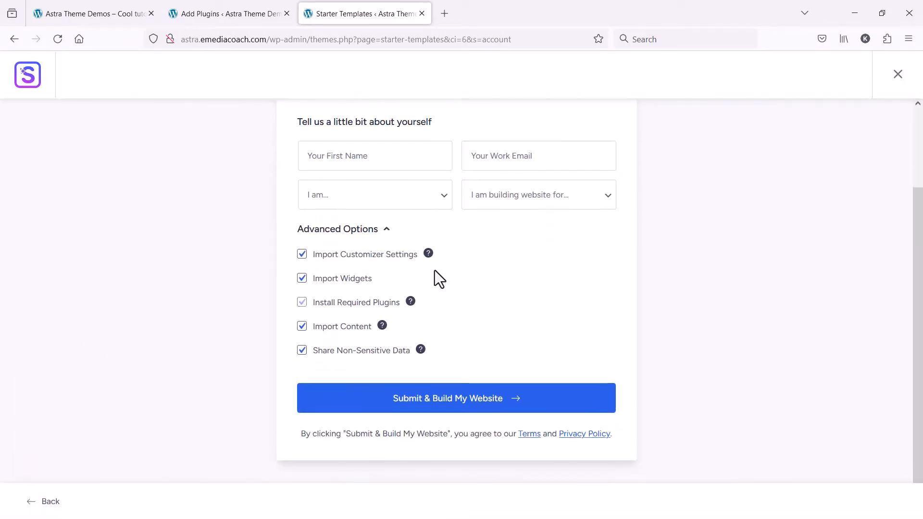
{"action": "scroll", "coordinate": [380, 307], "scroll_direction": "up", "scroll_amount": 2}
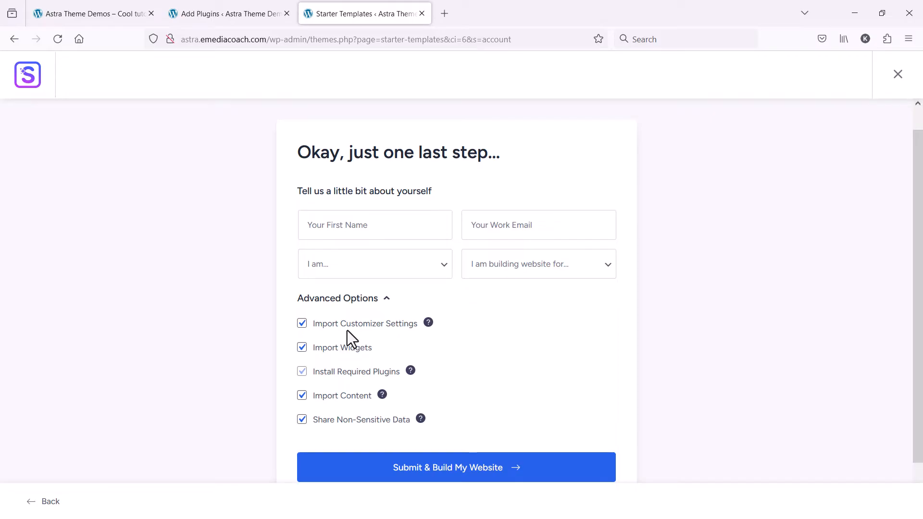
{"action": "scroll", "coordinate": [336, 337], "scroll_direction": "down", "scroll_amount": 2}
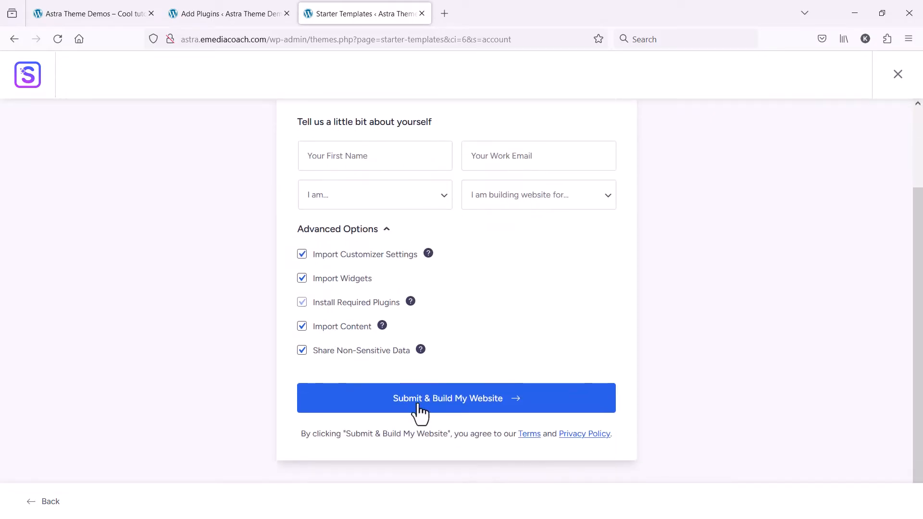
{"action": "left_click", "coordinate": [487, 414]}
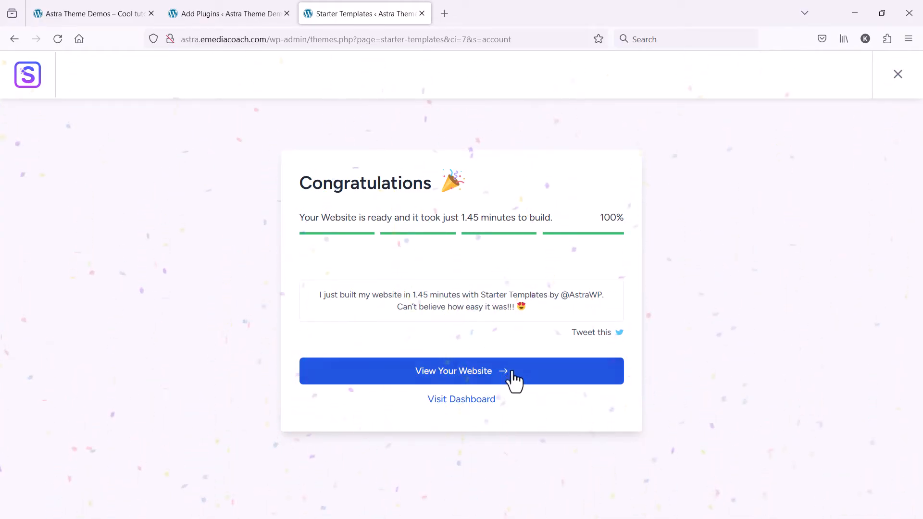
Go to the WordPress dashboard from the finished import, and open the site's home page astra.emediacoach.com in a new browser tab.
{"action": "left_click", "coordinate": [473, 403]}
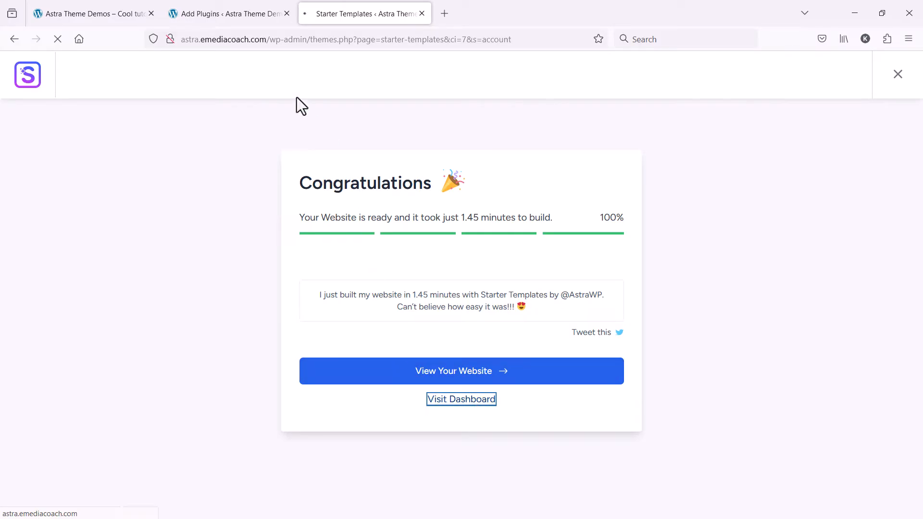
{"action": "left_click_drag", "start_coordinate": [268, 41], "coordinate": [168, 37]}
{"action": "key", "text": "ctrl+c"}
{"action": "key", "text": "ctrl+t"}
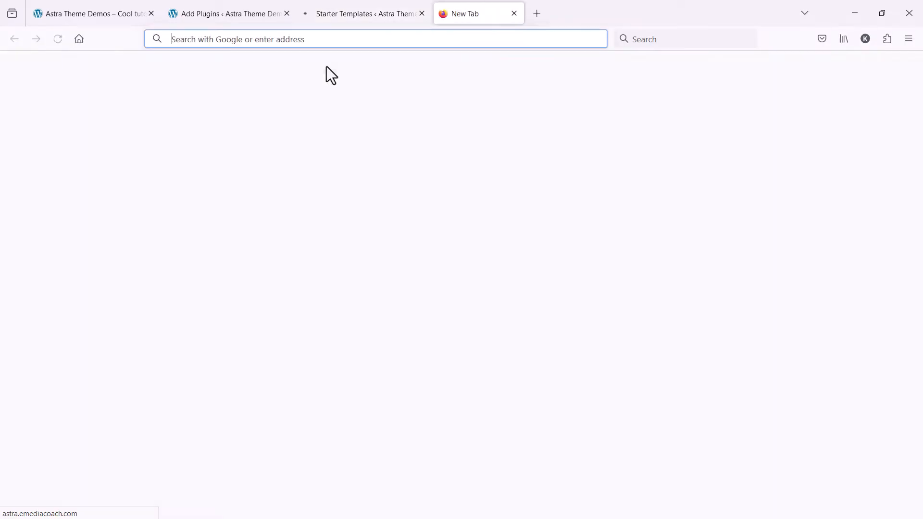
{"action": "key", "text": "ctrl+v"}
{"action": "key", "text": "Return"}
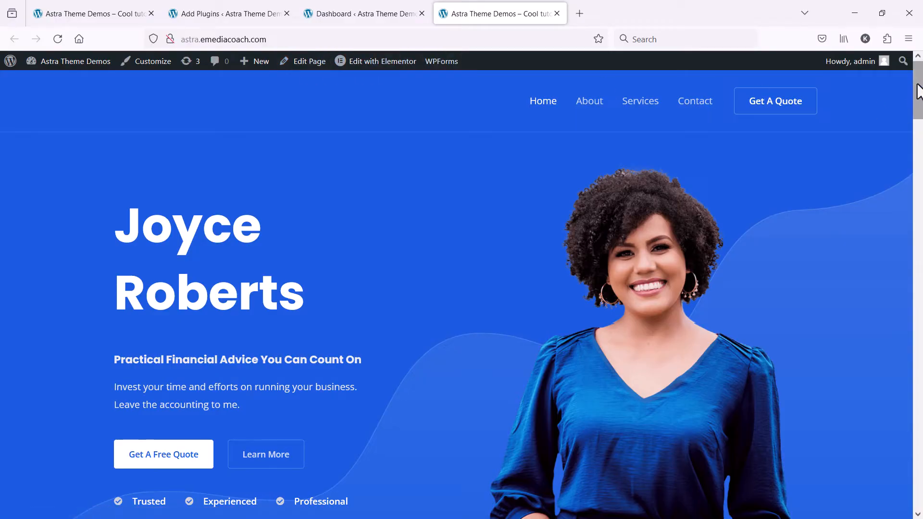
Look through the hero and services sections of the imported home page.
{"action": "mouse_move", "coordinate": [918, 91]}
{"action": "left_mouse_down"}
{"action": "mouse_move", "coordinate": [919, 446]}
{"action": "mouse_move", "coordinate": [918, 90]}
{"action": "left_mouse_up"}
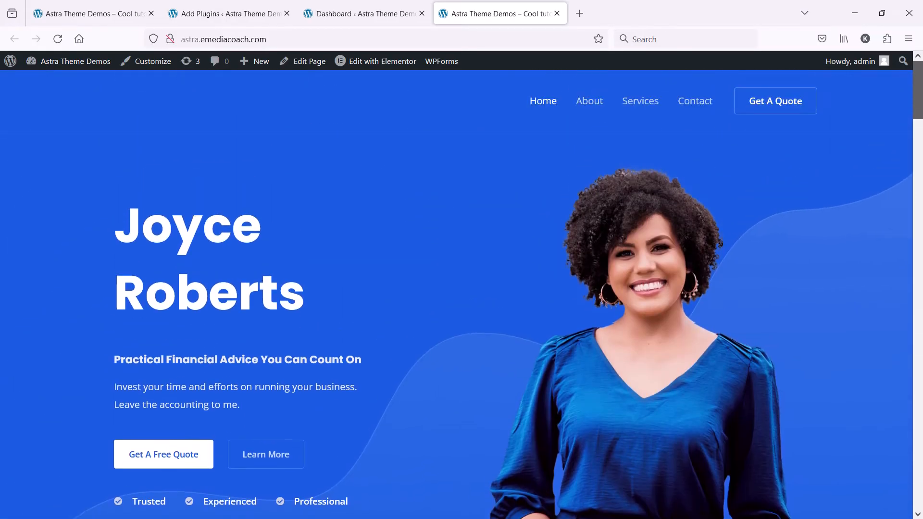
{"action": "scroll", "coordinate": [727, 240], "scroll_direction": "down", "scroll_amount": 4}
{"action": "scroll", "coordinate": [728, 241], "scroll_direction": "up", "scroll_amount": 4}
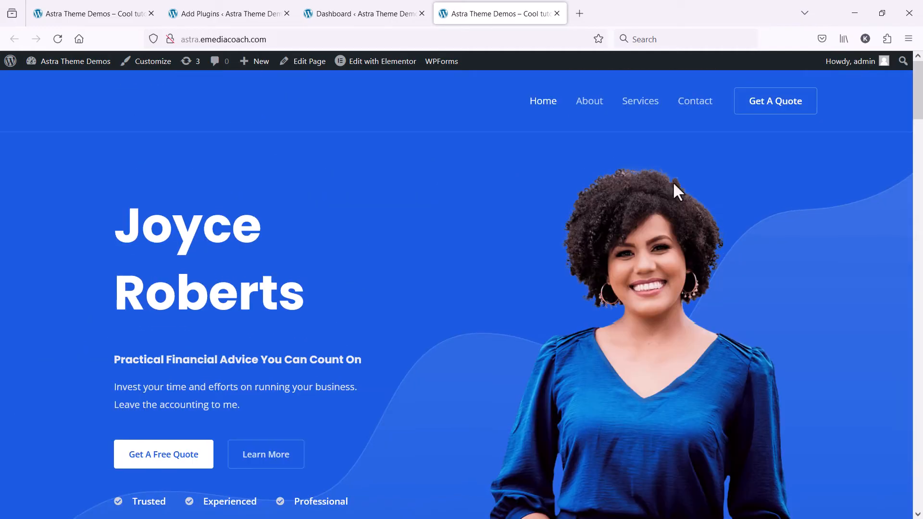
{"action": "scroll", "coordinate": [662, 270], "scroll_direction": "down", "scroll_amount": 8}
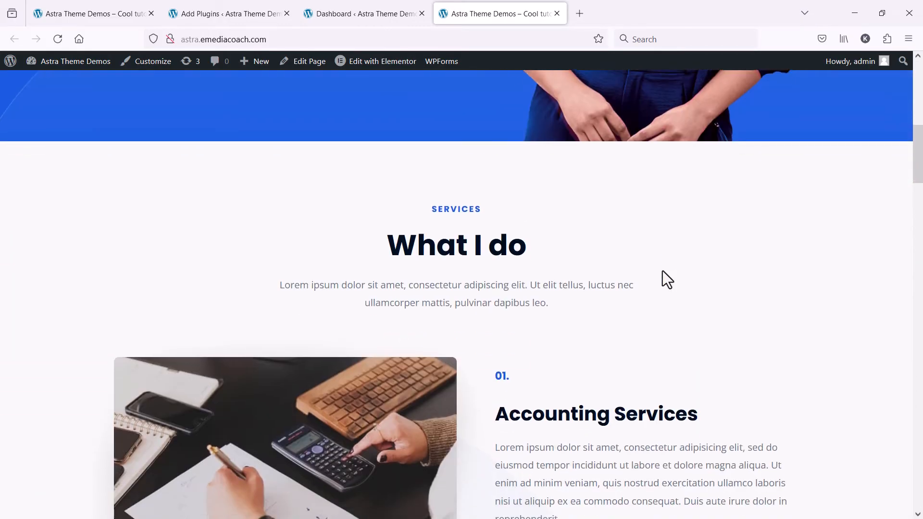
{"action": "scroll", "coordinate": [662, 270], "scroll_direction": "down", "scroll_amount": 2}
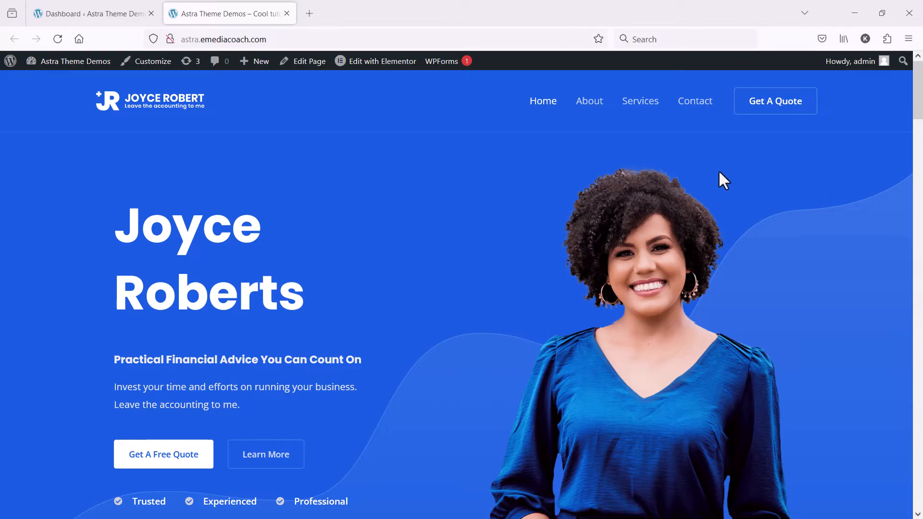
Check the WordPress dashboard, return to the live home page, and open that page for editing in Elementor.
{"action": "left_click", "coordinate": [108, 13]}
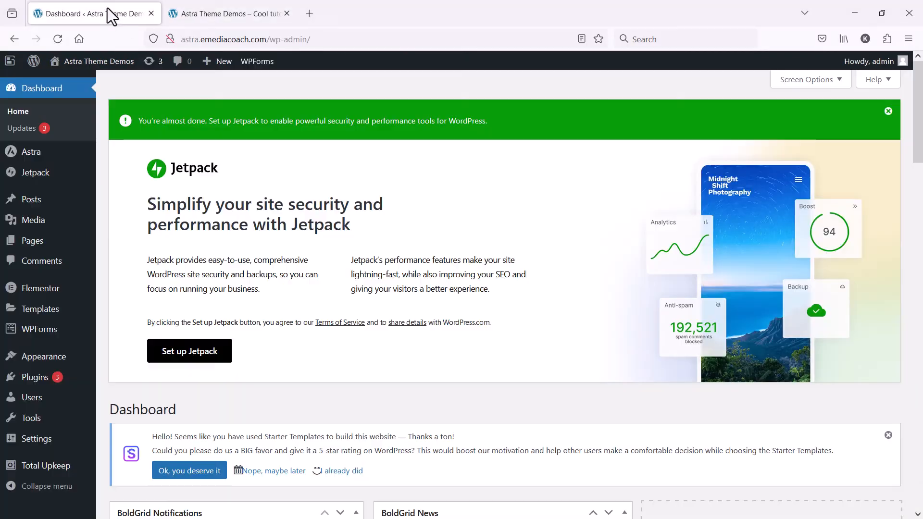
{"action": "left_click", "coordinate": [220, 16]}
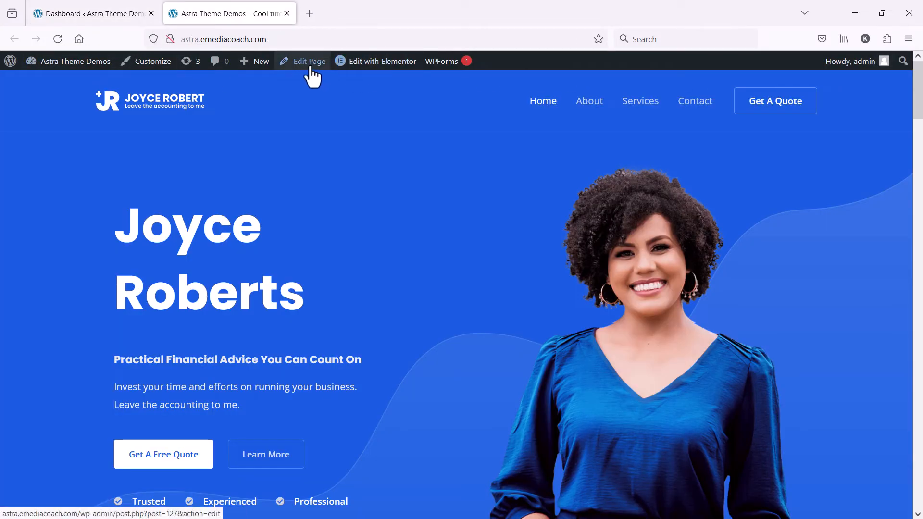
{"action": "mouse_move", "coordinate": [391, 72]}
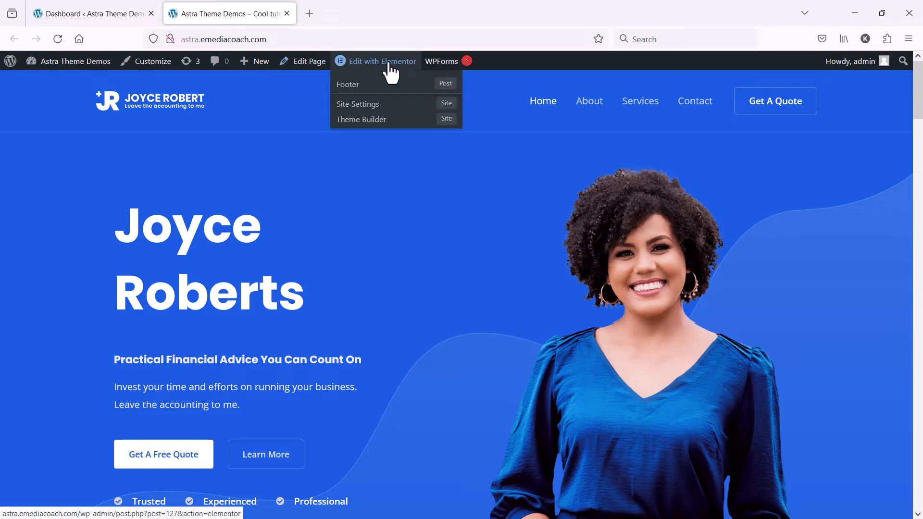
{"action": "left_click", "coordinate": [391, 62]}
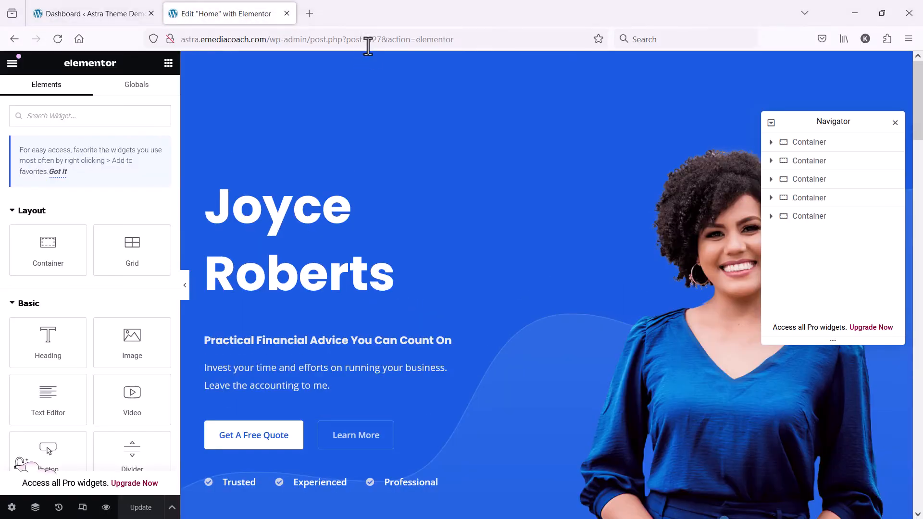
Replace the first name in the hero heading's title, and try appending "- Chartered Accountant" after the full name.
{"action": "left_click", "coordinate": [332, 228]}
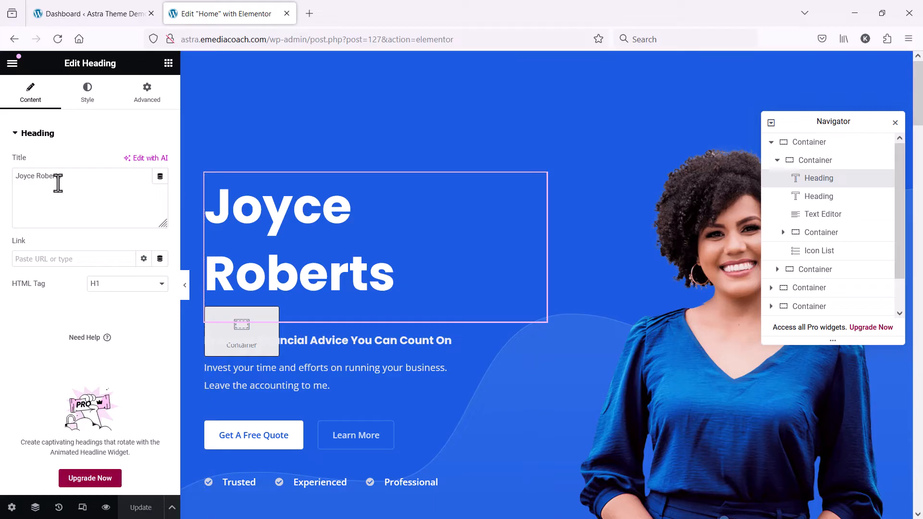
{"action": "left_click", "coordinate": [76, 176]}
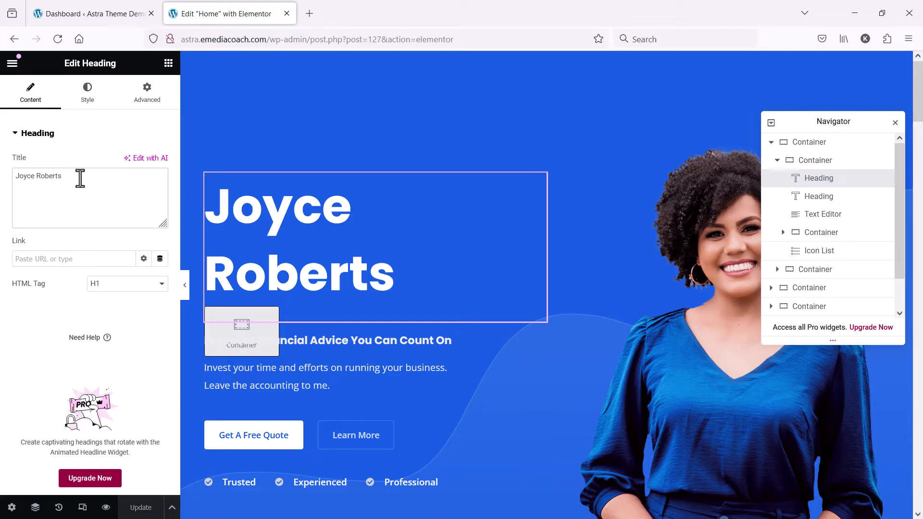
{"action": "left_click_drag", "start_coordinate": [80, 178], "coordinate": [13, 177]}
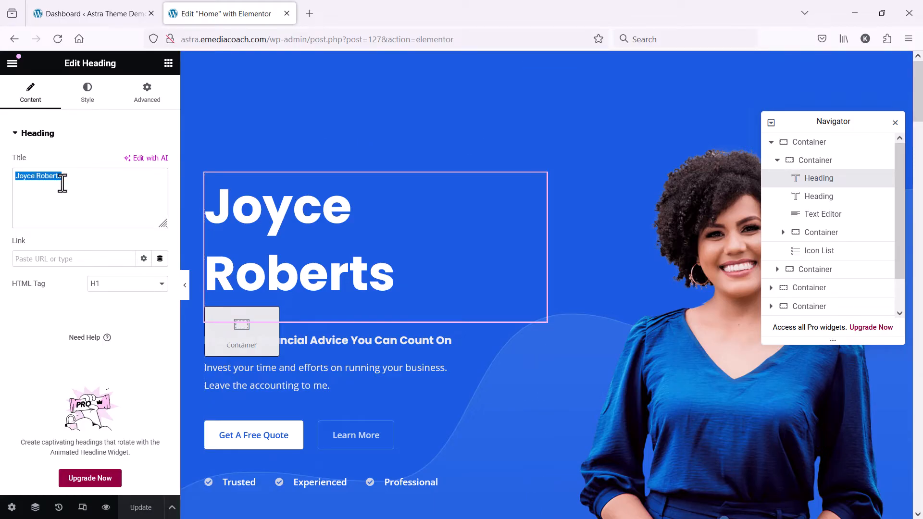
{"action": "left_click", "coordinate": [22, 175]}
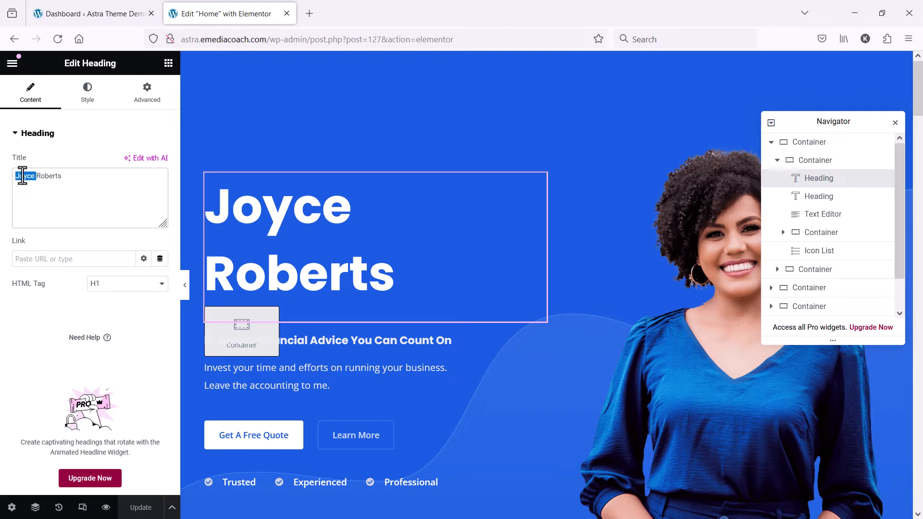
{"action": "type", "text": "Kevin"}
{"action": "left_click", "coordinate": [70, 179]}
{"action": "type", "text": "- Chartered Accountant"}
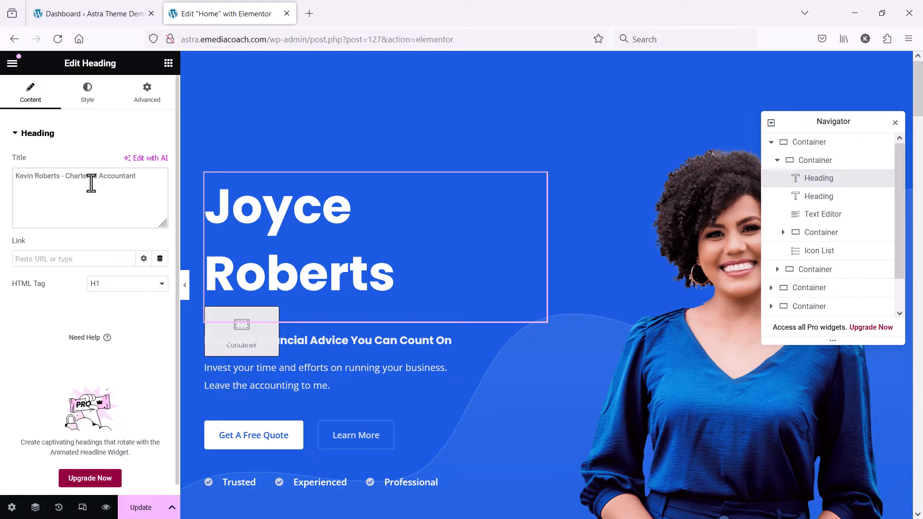
Add a new paragraph reading "This is more text on the page." below the existing hero description text.
{"action": "left_click", "coordinate": [337, 403]}
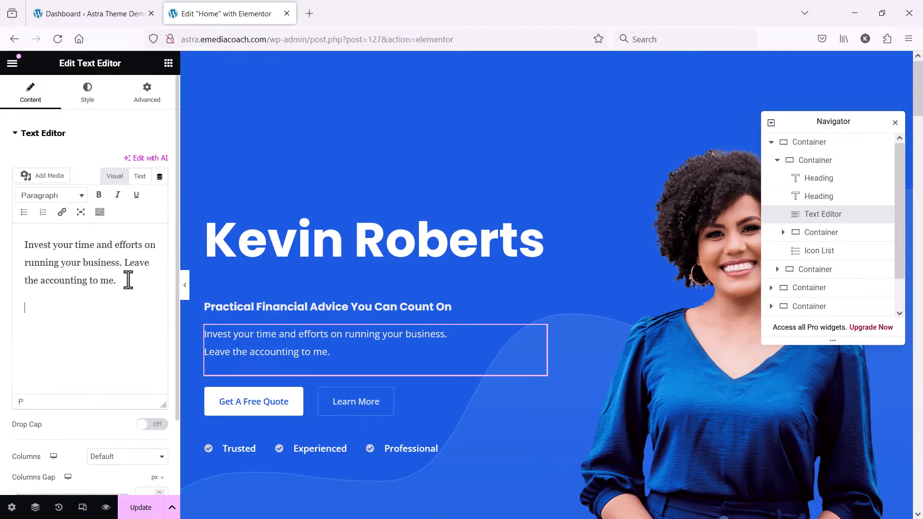
{"action": "left_click", "coordinate": [129, 280]}
{"action": "key", "text": "Return"}
{"action": "type", "text": "This is mo"}
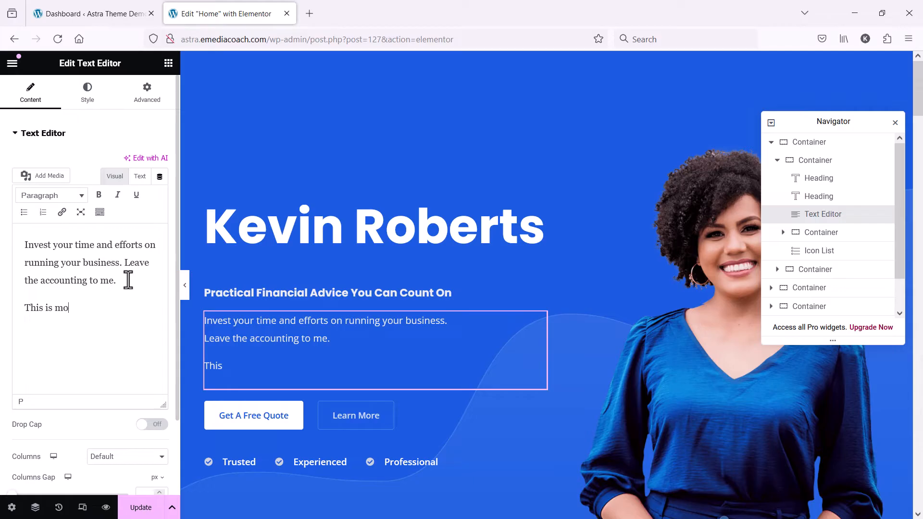
{"action": "type", "text": "re text on the page."}
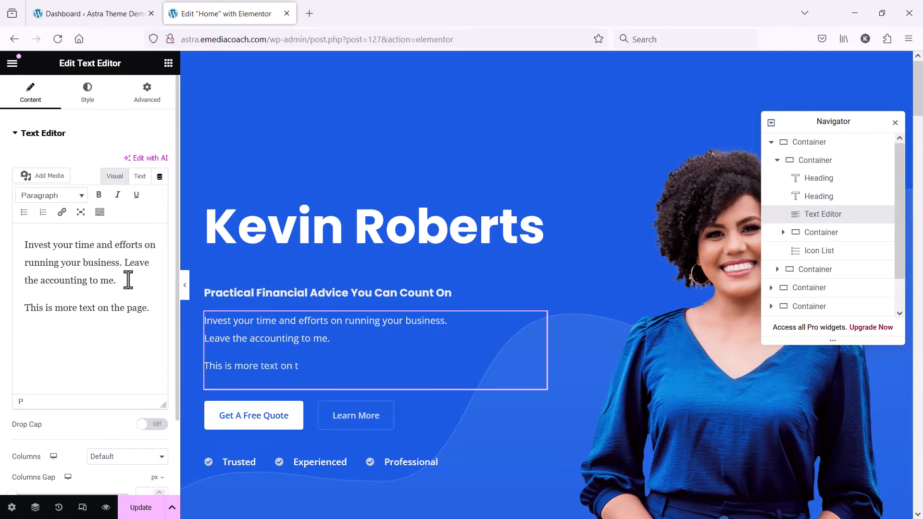
Examine the type, text, link and size options of the "Get A Free Quote" button without changing them.
{"action": "left_click", "coordinate": [289, 416]}
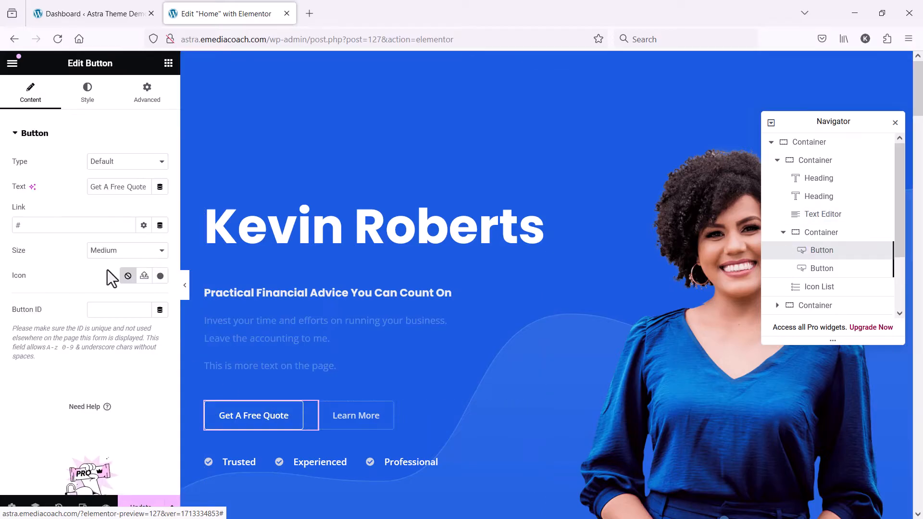
{"action": "left_click", "coordinate": [150, 167]}
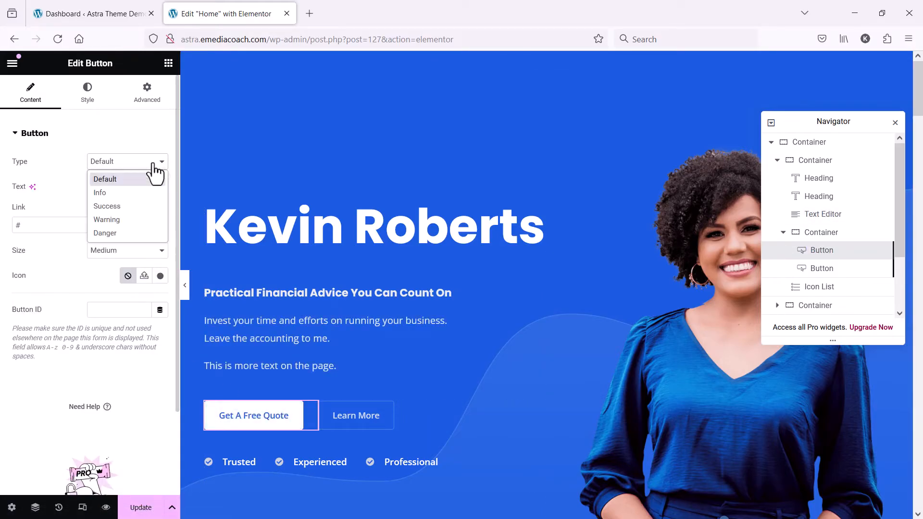
{"action": "left_click", "coordinate": [148, 179]}
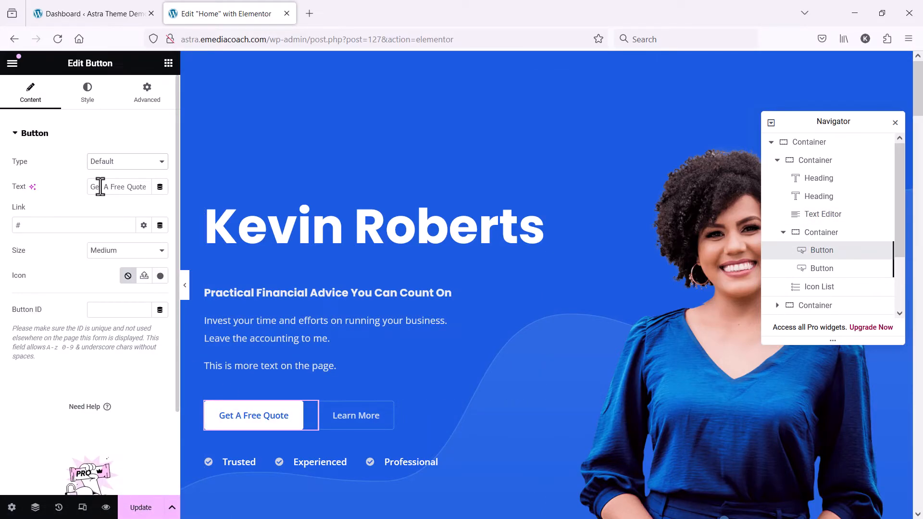
{"action": "left_click_drag", "start_coordinate": [42, 225], "coordinate": [14, 225]}
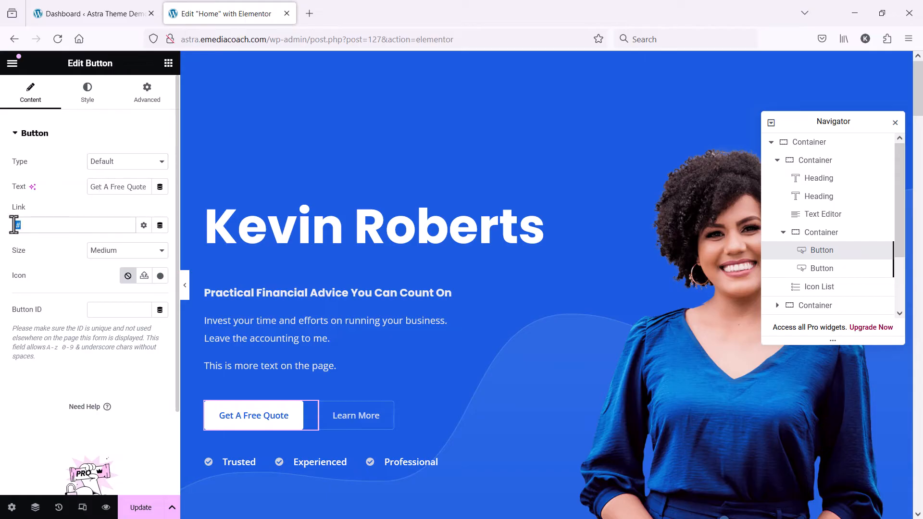
{"action": "left_click", "coordinate": [120, 252]}
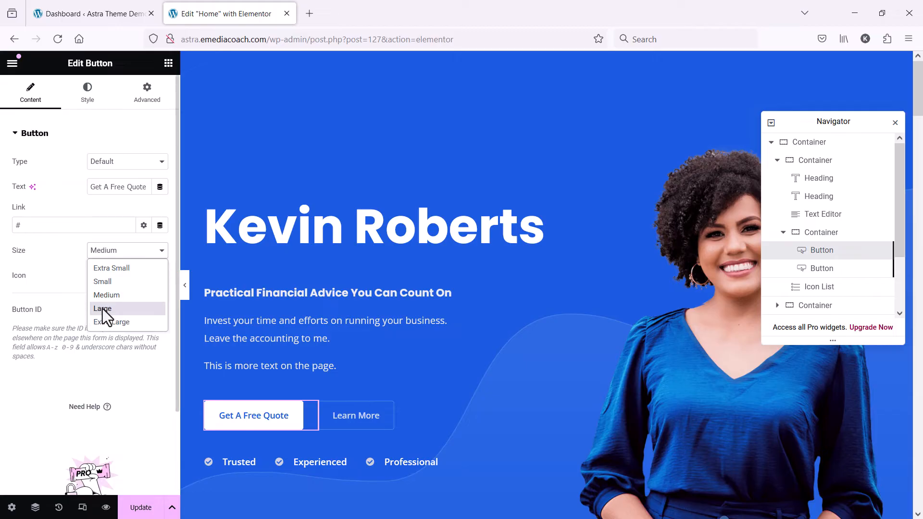
{"action": "left_click", "coordinate": [56, 272]}
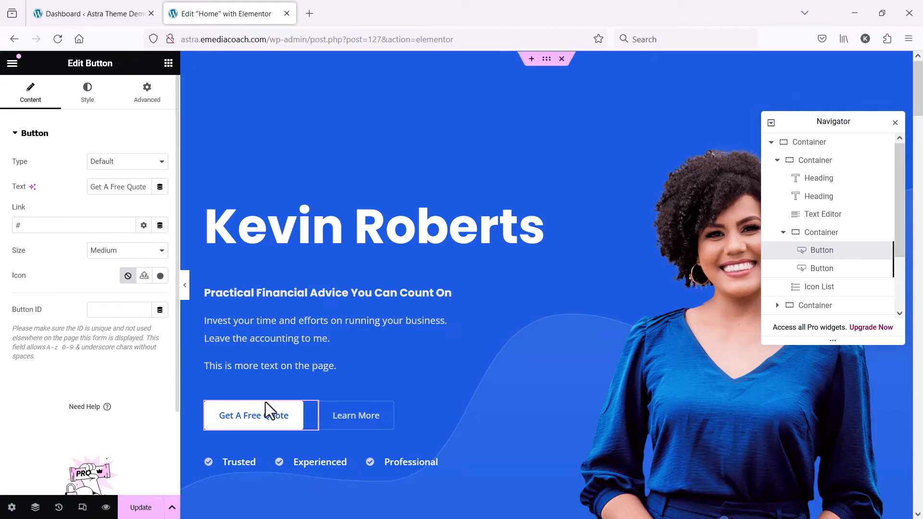
Browse the media library for a replacement for the hero portrait image, and leave it without choosing a different one.
{"action": "left_click", "coordinate": [679, 266]}
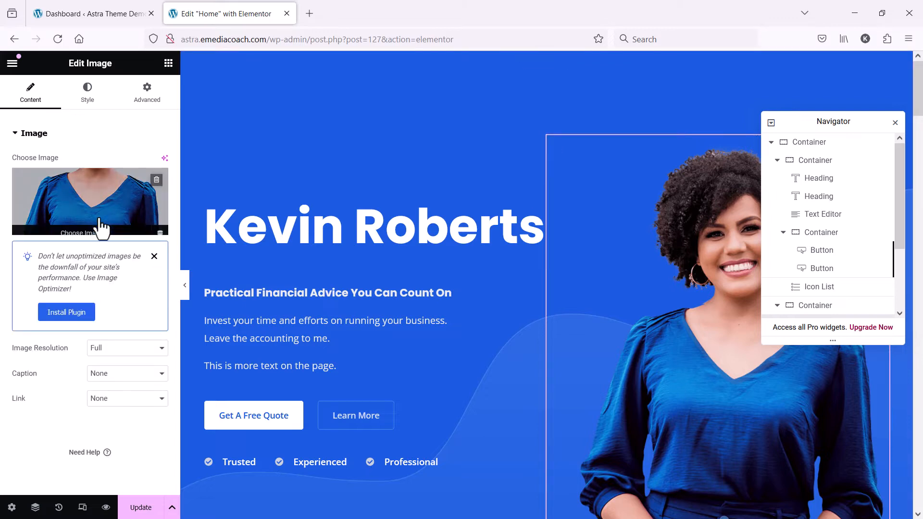
{"action": "left_click", "coordinate": [101, 227]}
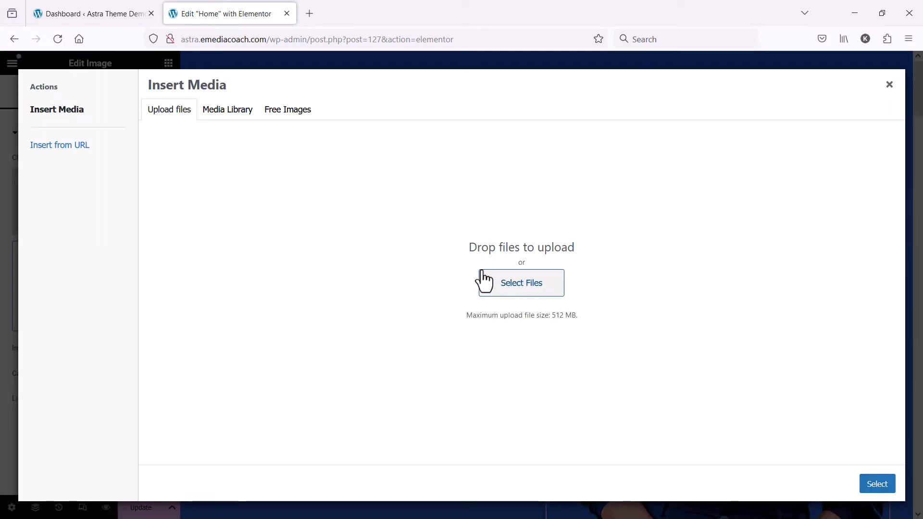
{"action": "left_click", "coordinate": [227, 110]}
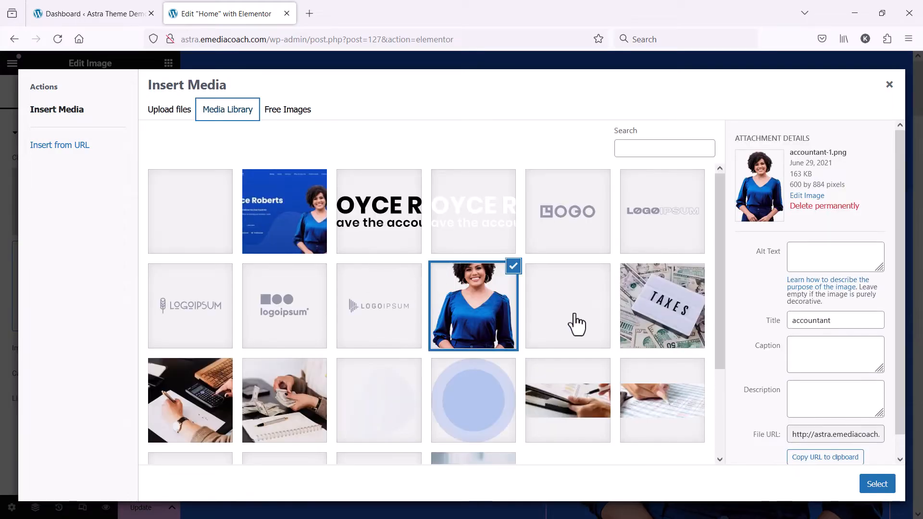
{"action": "scroll", "coordinate": [576, 323], "scroll_direction": "down", "scroll_amount": 2}
{"action": "scroll", "coordinate": [577, 323], "scroll_direction": "down", "scroll_amount": 1}
{"action": "scroll", "coordinate": [495, 344], "scroll_direction": "up", "scroll_amount": 3}
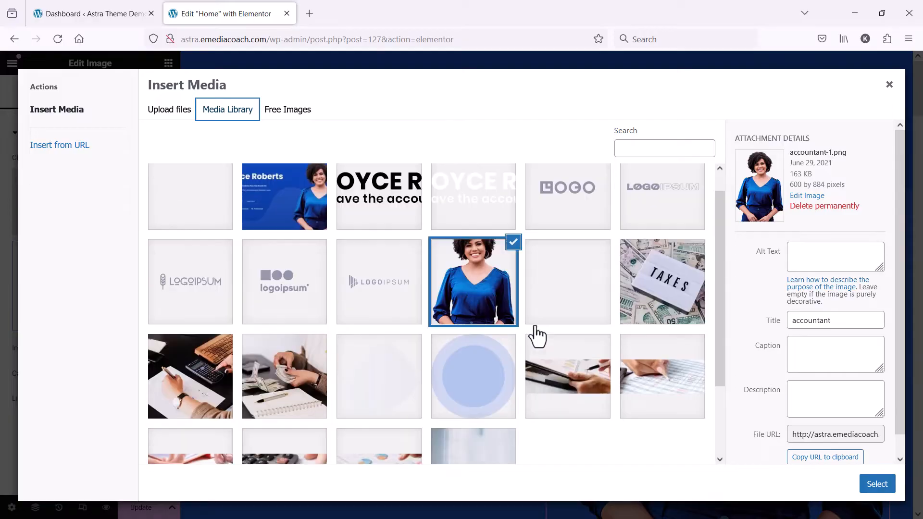
{"action": "left_click", "coordinate": [889, 85]}
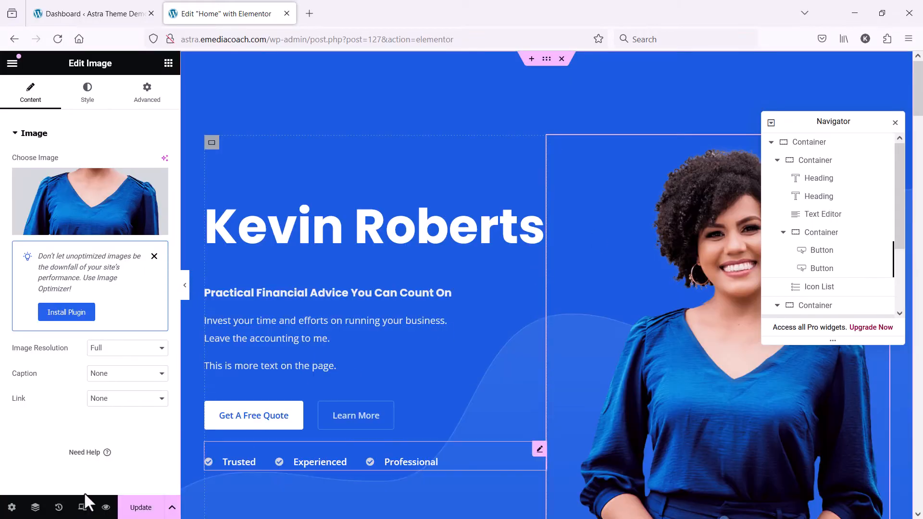
Try the Custom URL link option on the hero portrait image, and set its link back to None.
{"action": "left_click", "coordinate": [134, 403]}
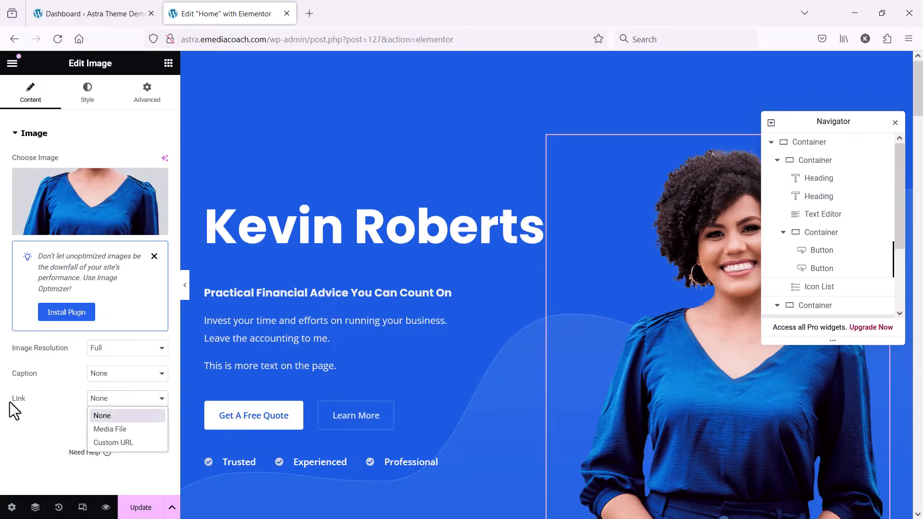
{"action": "left_click", "coordinate": [123, 441]}
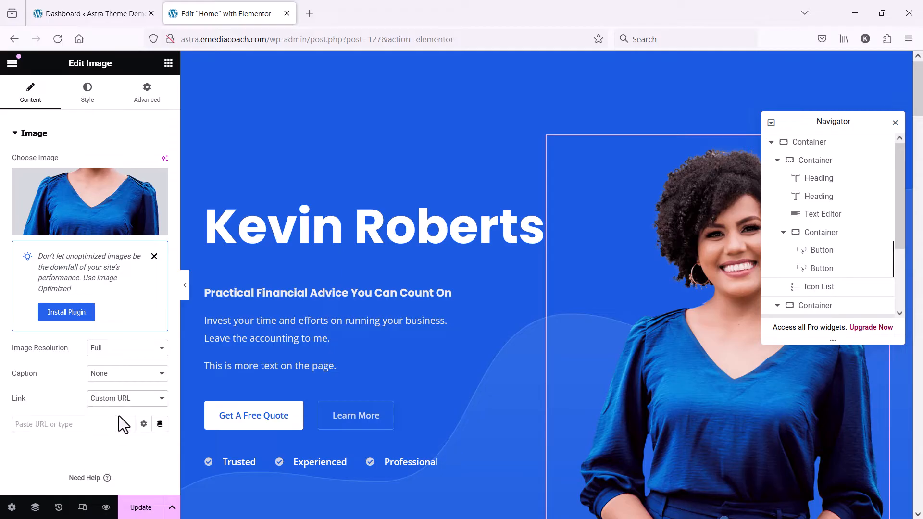
{"action": "left_click", "coordinate": [138, 406]}
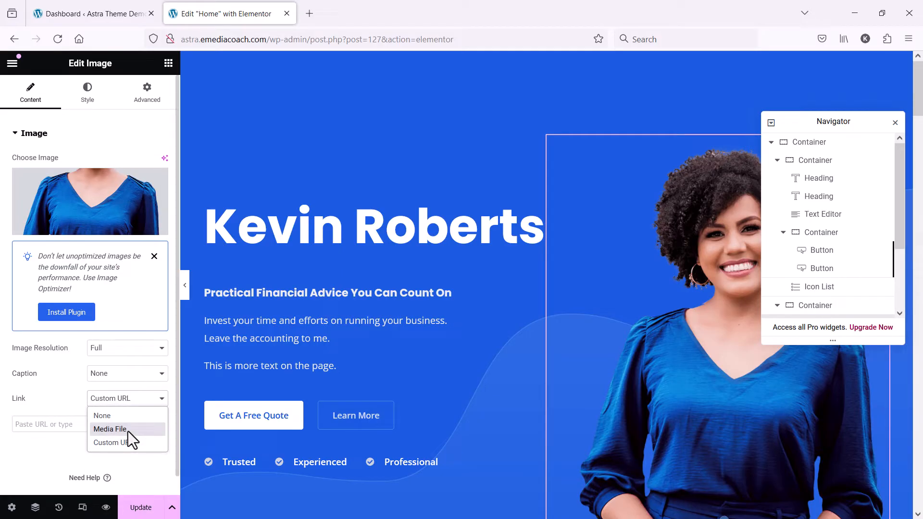
{"action": "key", "text": "Up"}
{"action": "key", "text": "Return"}
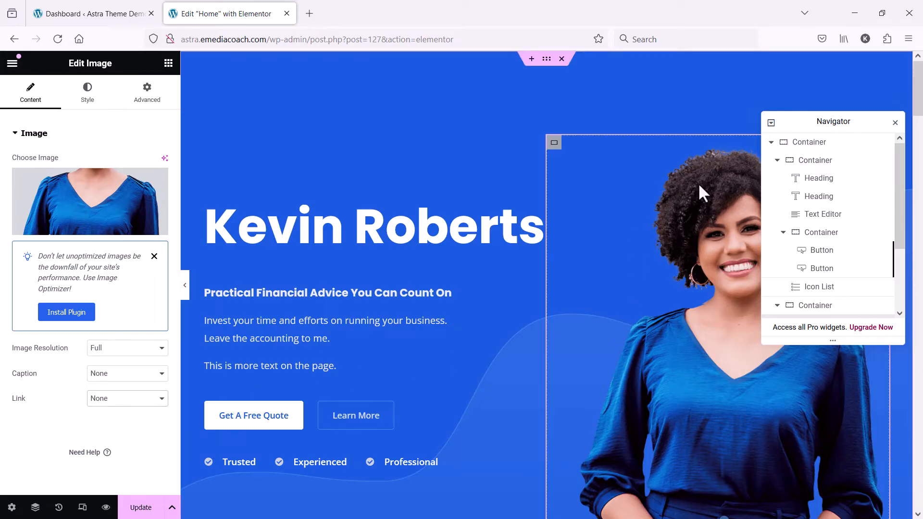
Try centre alignment on the hero description text, and set its alignment to left.
{"action": "left_click", "coordinate": [349, 325]}
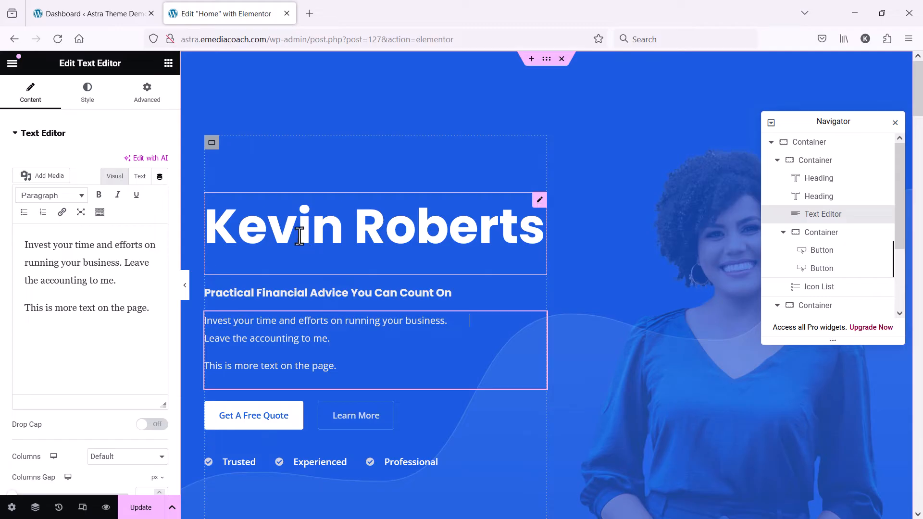
{"action": "left_click", "coordinate": [87, 102]}
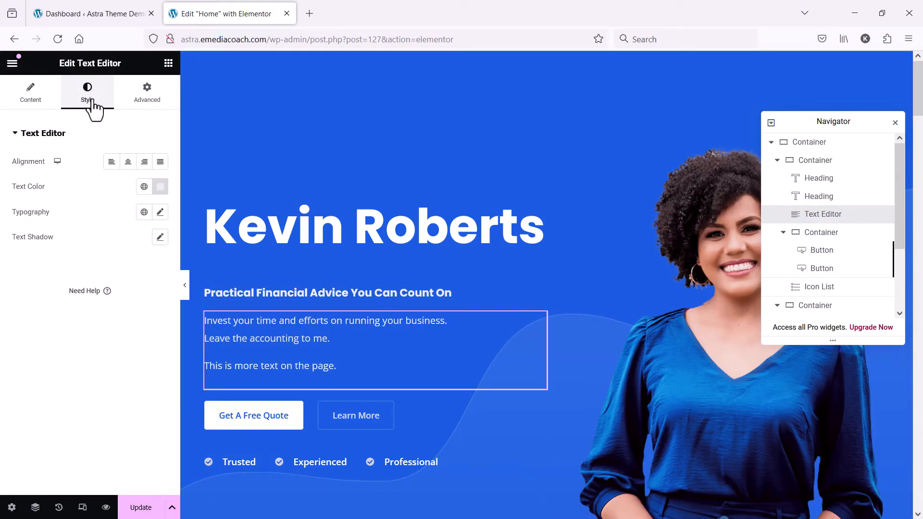
{"action": "left_click", "coordinate": [128, 163]}
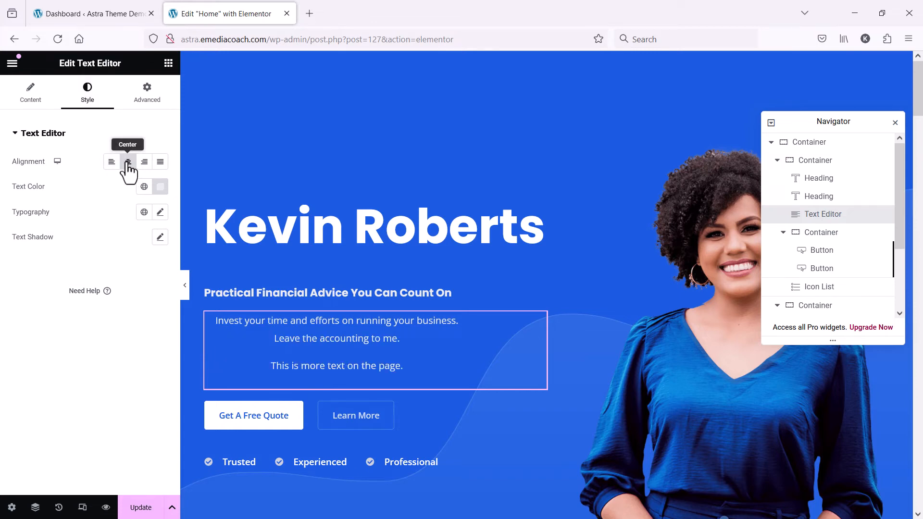
{"action": "left_click", "coordinate": [112, 162]}
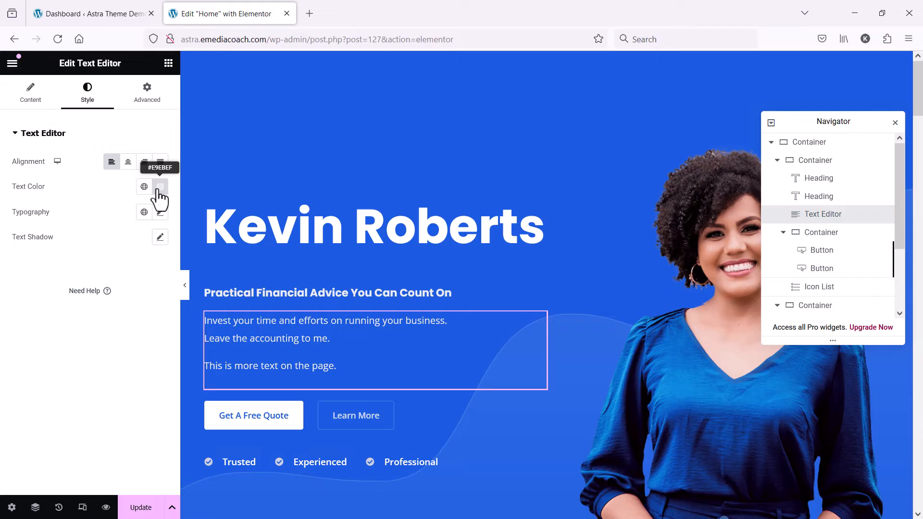
Try near-black #010204 as the hero description's text colour, and set the colour to white #FFFFFF.
{"action": "left_click", "coordinate": [158, 189]}
{"action": "left_click_drag", "start_coordinate": [148, 287], "coordinate": [181, 305]}
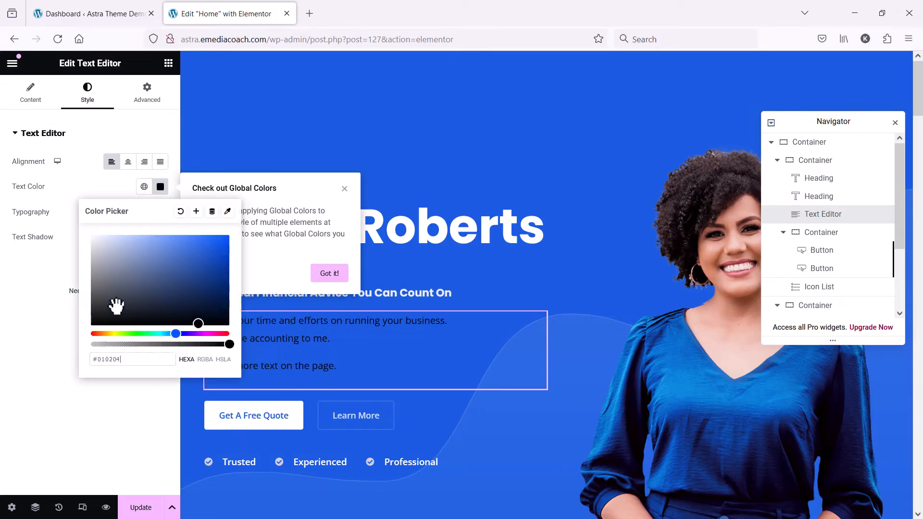
{"action": "left_click", "coordinate": [93, 324]}
{"action": "left_click_drag", "start_coordinate": [147, 263], "coordinate": [70, 172]}
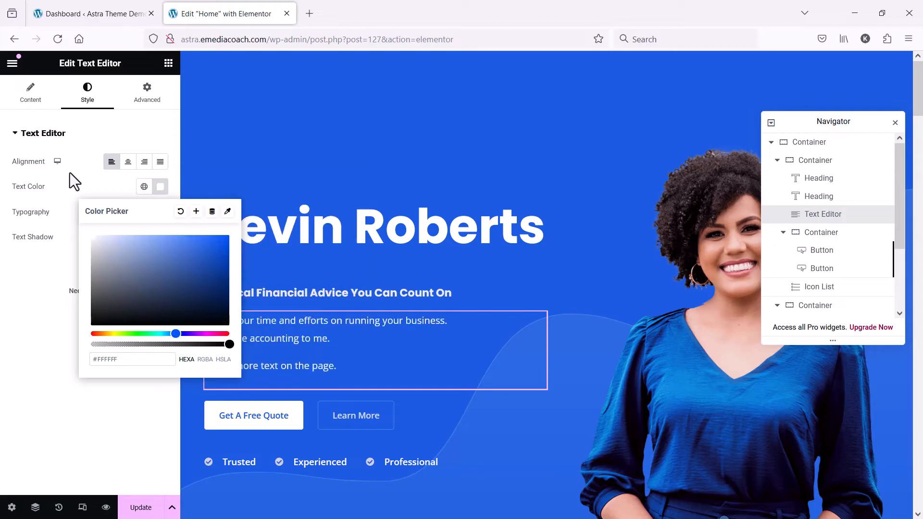
{"action": "left_click", "coordinate": [142, 134]}
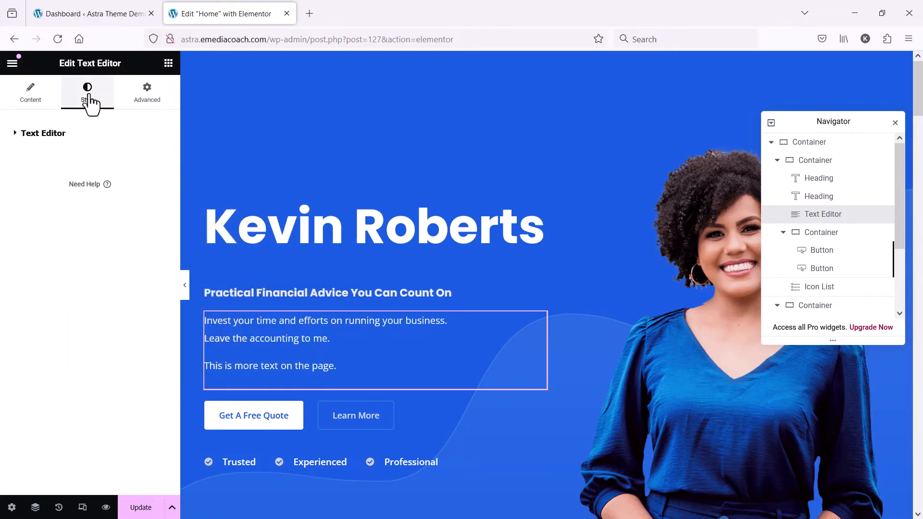
{"action": "left_click", "coordinate": [56, 136]}
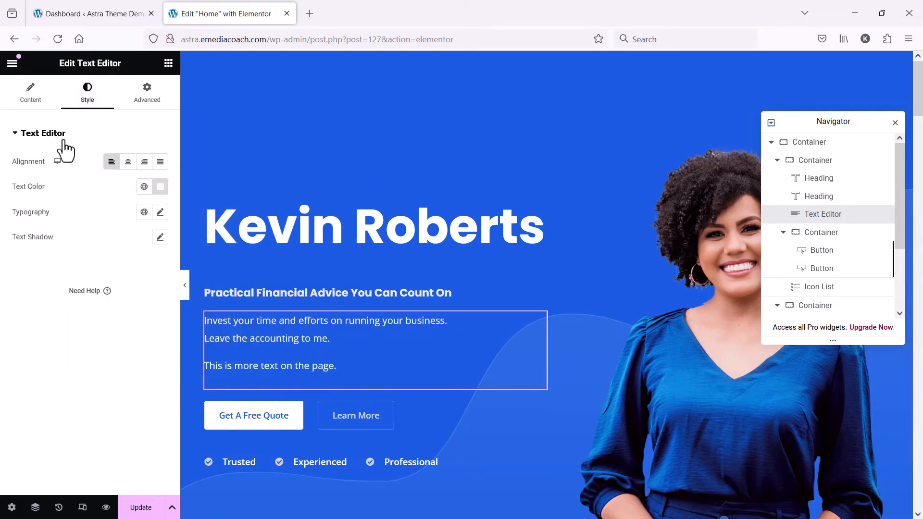
Review the hero description's typography options and advanced margin and padding settings, and select the hero portrait image.
{"action": "left_click", "coordinate": [157, 212]}
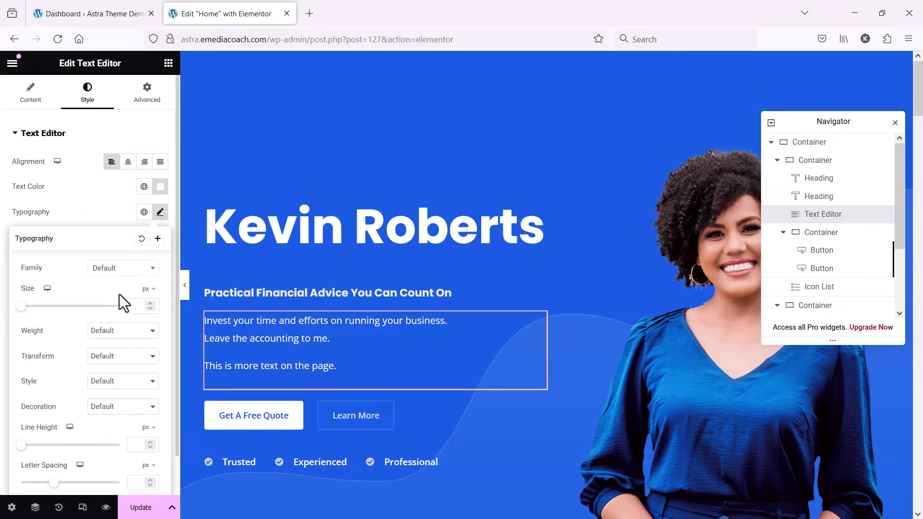
{"action": "scroll", "coordinate": [115, 317], "scroll_direction": "down", "scroll_amount": 1}
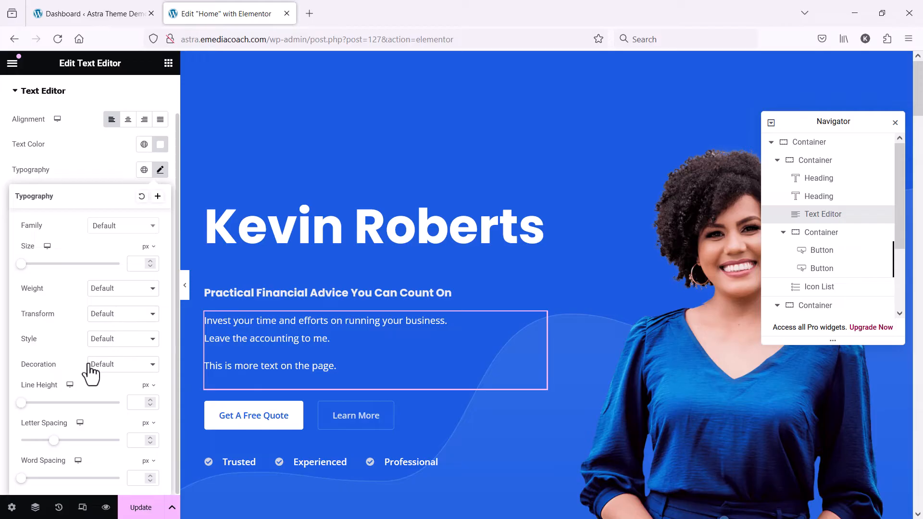
{"action": "left_click", "coordinate": [162, 174]}
{"action": "left_click", "coordinate": [160, 97]}
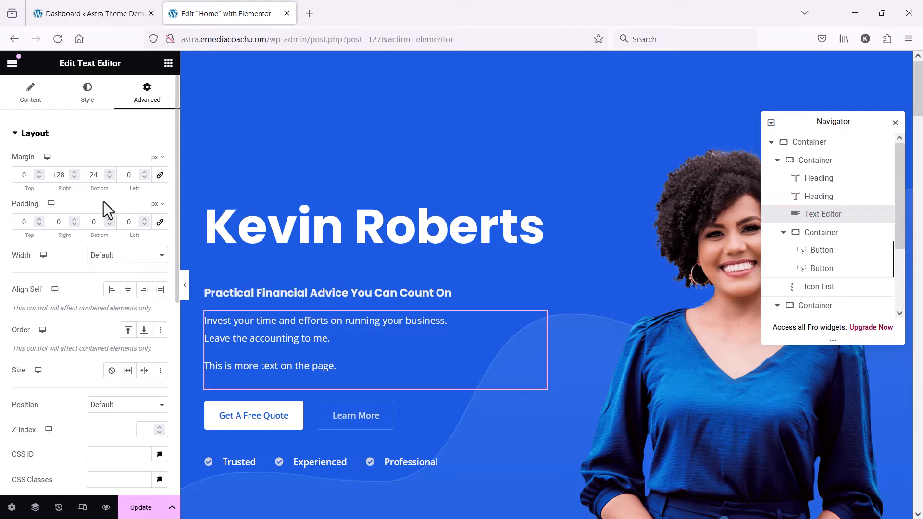
{"action": "left_click", "coordinate": [715, 315]}
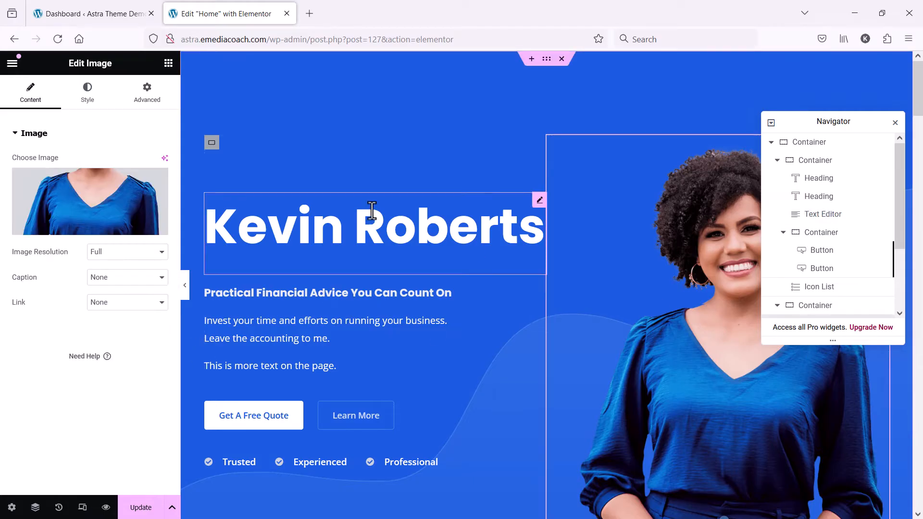
Try an opacity of 0.4 on the hero portrait image and review its advanced layout settings.
{"action": "left_click", "coordinate": [152, 100]}
{"action": "left_click", "coordinate": [107, 104]}
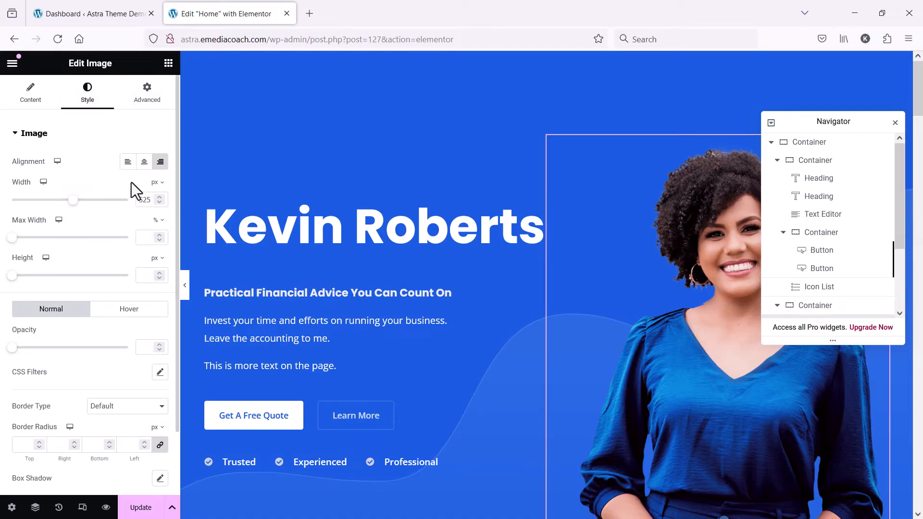
{"action": "left_click_drag", "start_coordinate": [13, 349], "coordinate": [151, 360]}
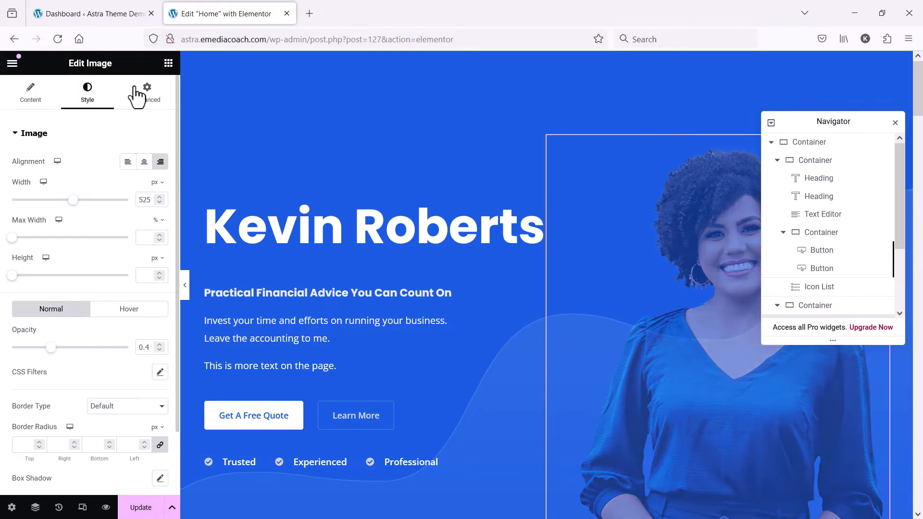
{"action": "left_click", "coordinate": [147, 99]}
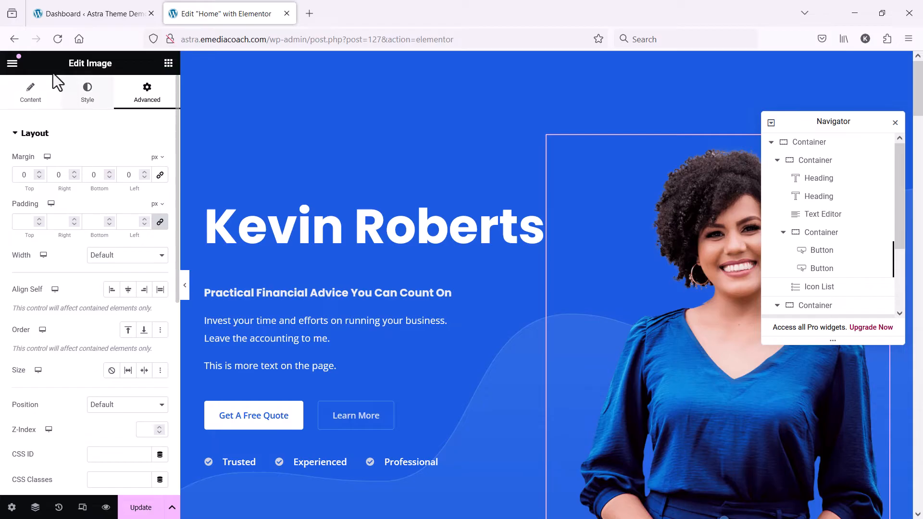
{"action": "left_click", "coordinate": [29, 96]}
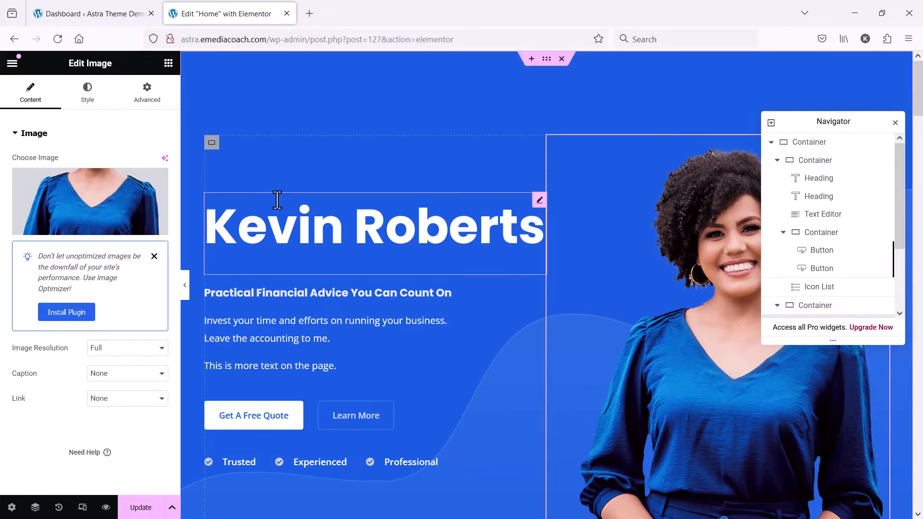
Check the sections below the hero and update the Home page to save its edits.
{"action": "scroll", "coordinate": [334, 199], "scroll_direction": "down", "scroll_amount": 10}
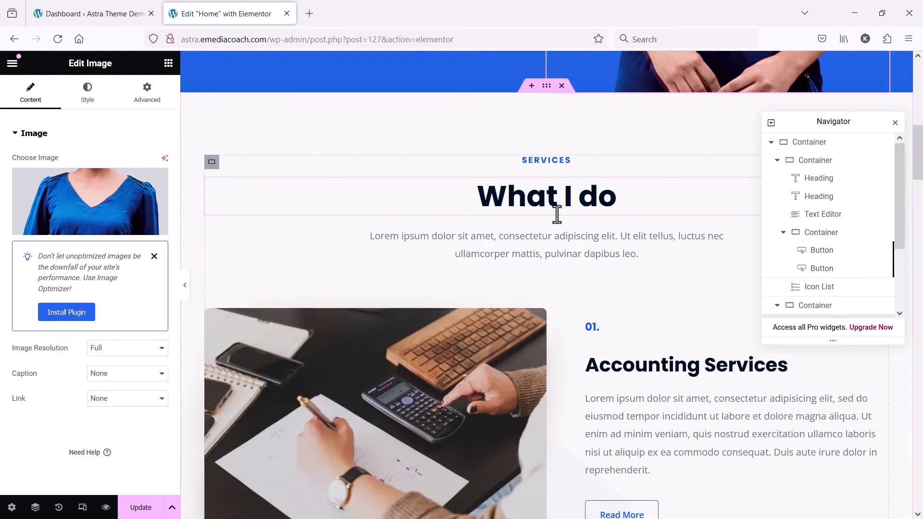
{"action": "scroll", "coordinate": [383, 212], "scroll_direction": "up", "scroll_amount": 10}
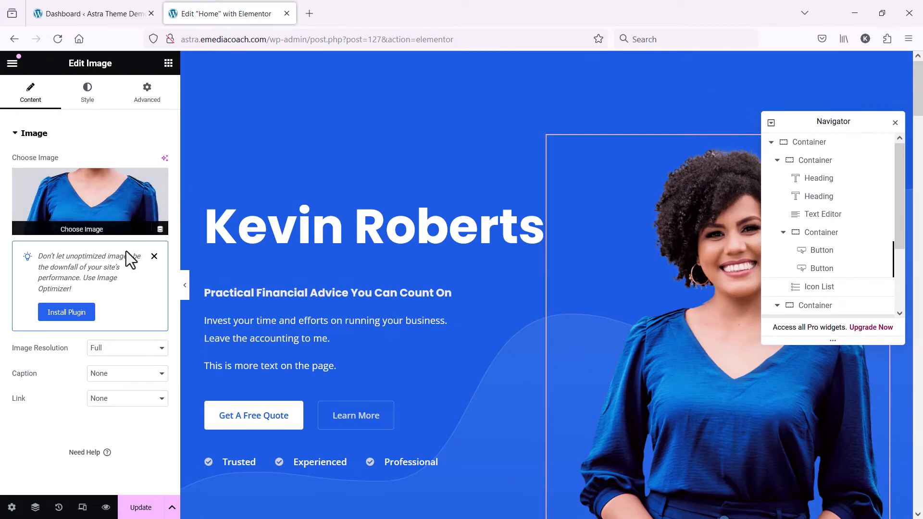
{"action": "left_click", "coordinate": [142, 508]}
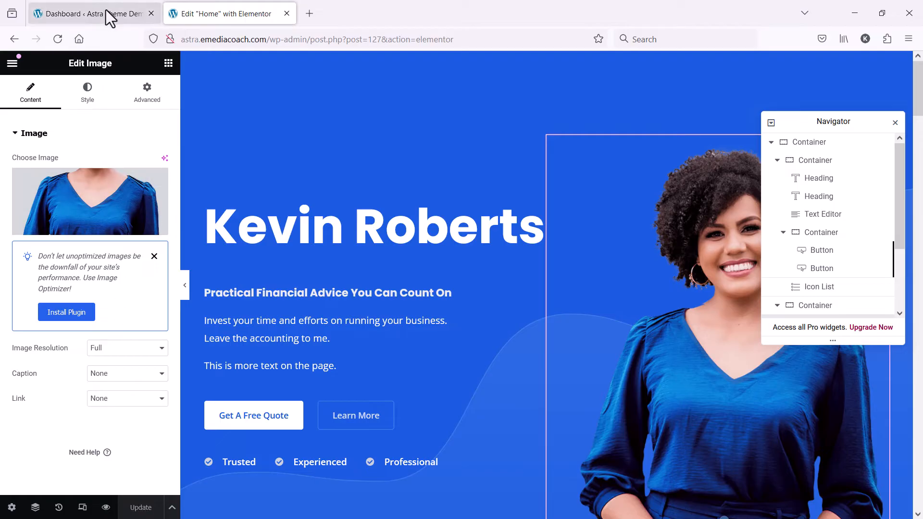
Close the Home page editor and review the live home page from the hero to the footer.
{"action": "left_click", "coordinate": [287, 13]}
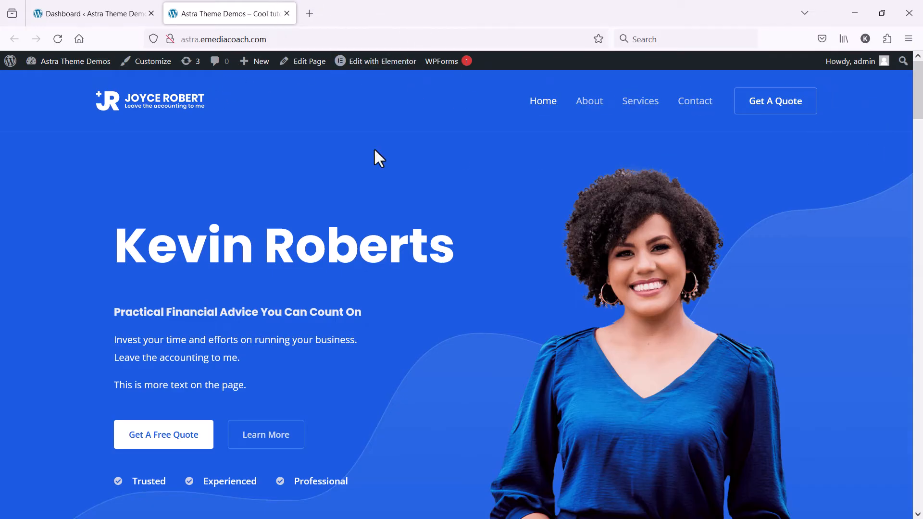
{"action": "scroll", "coordinate": [395, 385], "scroll_direction": "down", "scroll_amount": 15}
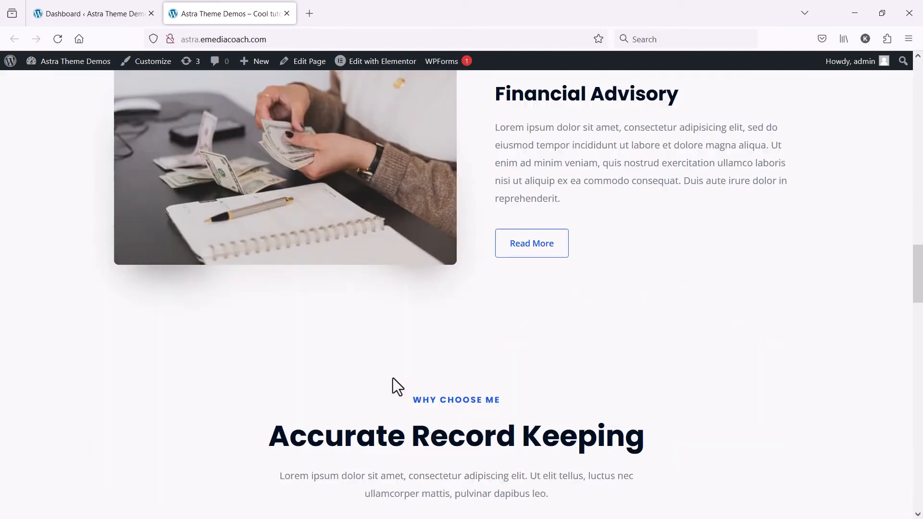
{"action": "scroll", "coordinate": [532, 375], "scroll_direction": "down", "scroll_amount": 5}
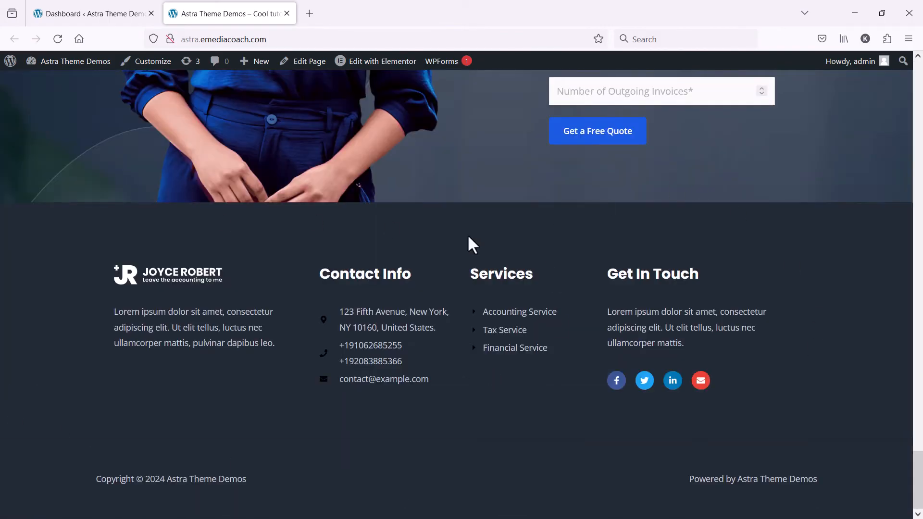
{"action": "scroll", "coordinate": [413, 216], "scroll_direction": "up", "scroll_amount": 15}
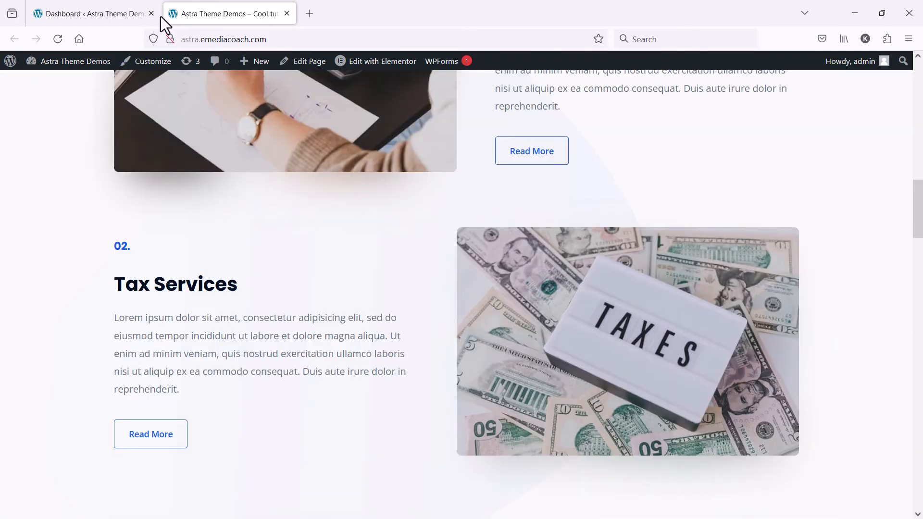
Open the Header Builder in the theme customizer from the WordPress dashboard.
{"action": "left_click", "coordinate": [99, 12]}
{"action": "mouse_move", "coordinate": [68, 366]}
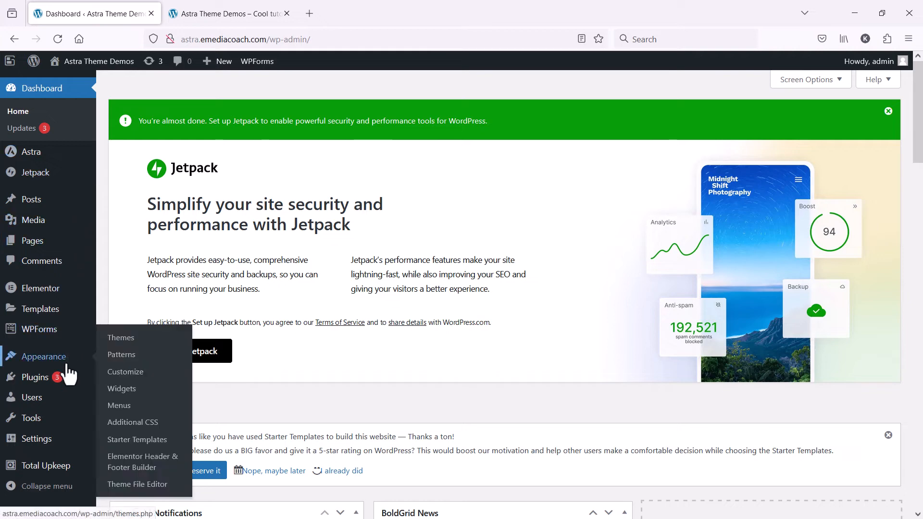
{"action": "left_click", "coordinate": [139, 378]}
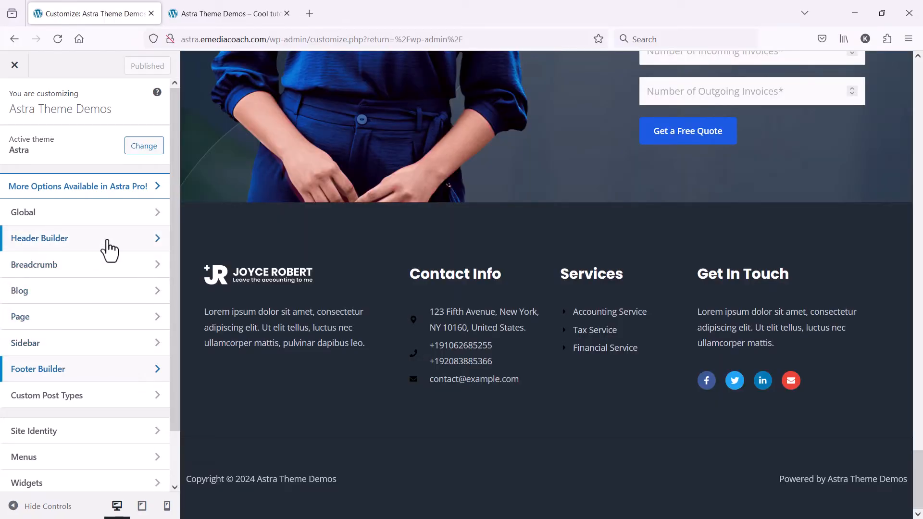
{"action": "left_click", "coordinate": [109, 249]}
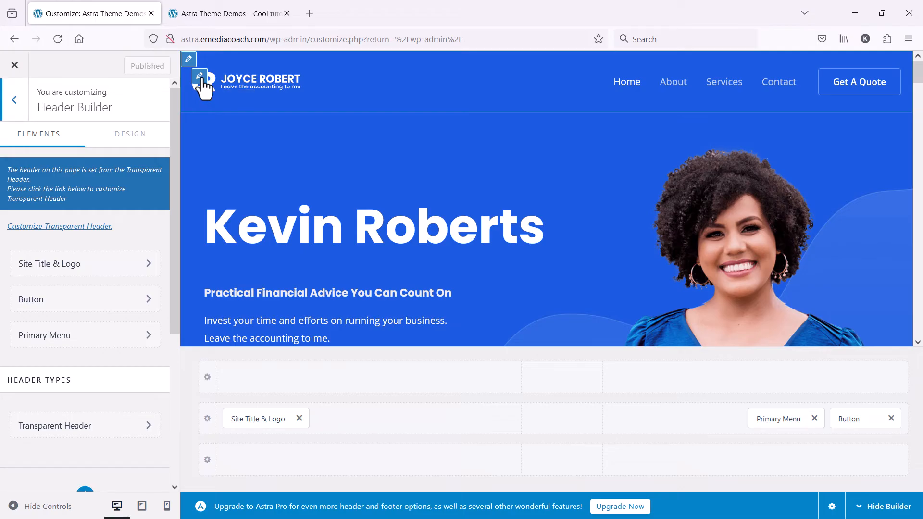
Examine the transparent header's logo image choices, logo width and design options without replacing the logo.
{"action": "left_click", "coordinate": [200, 77]}
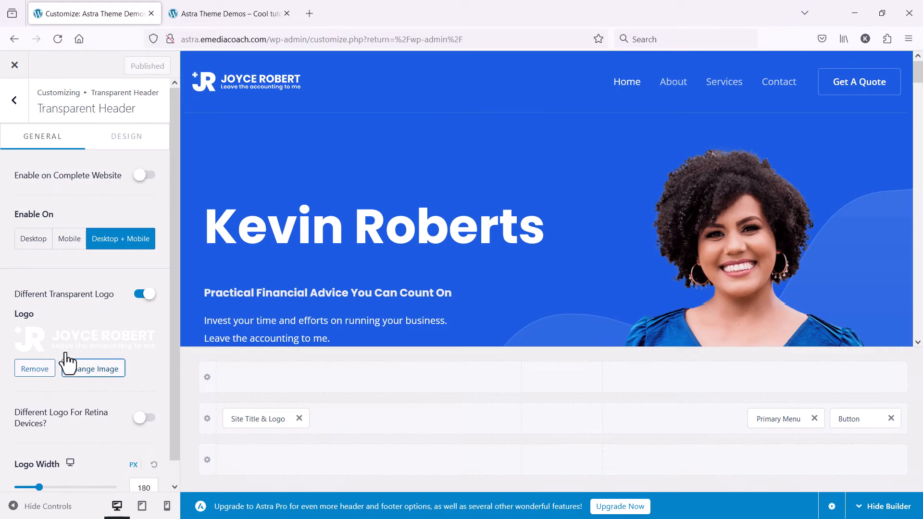
{"action": "left_click", "coordinate": [90, 367]}
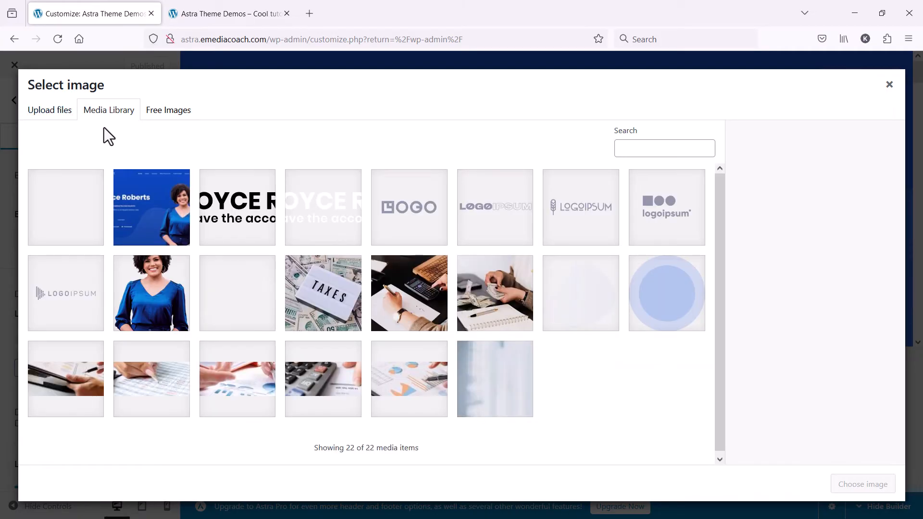
{"action": "left_click", "coordinate": [889, 85]}
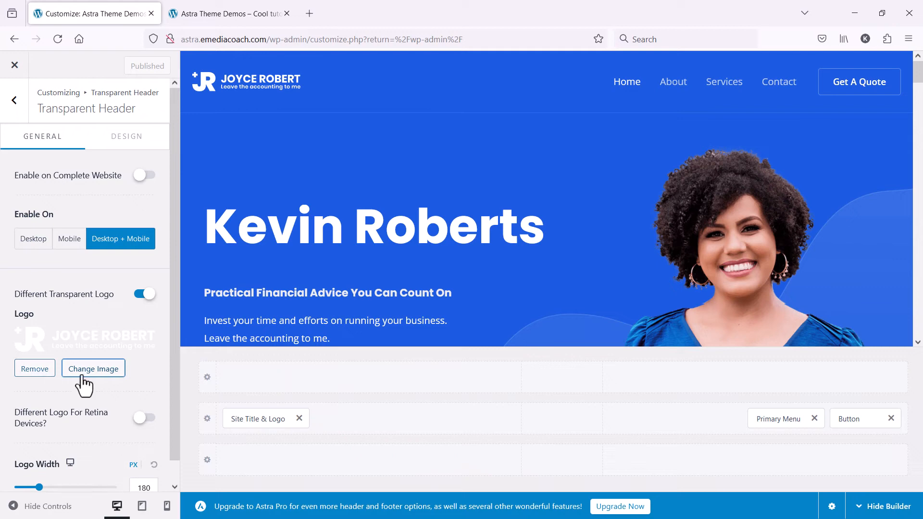
{"action": "scroll", "coordinate": [91, 377], "scroll_direction": "down", "scroll_amount": 1}
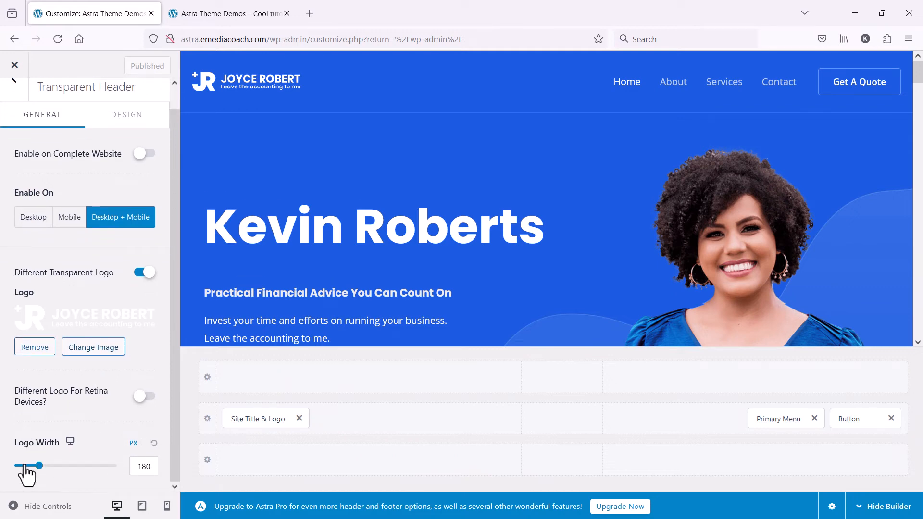
{"action": "scroll", "coordinate": [114, 365], "scroll_direction": "up", "scroll_amount": 1}
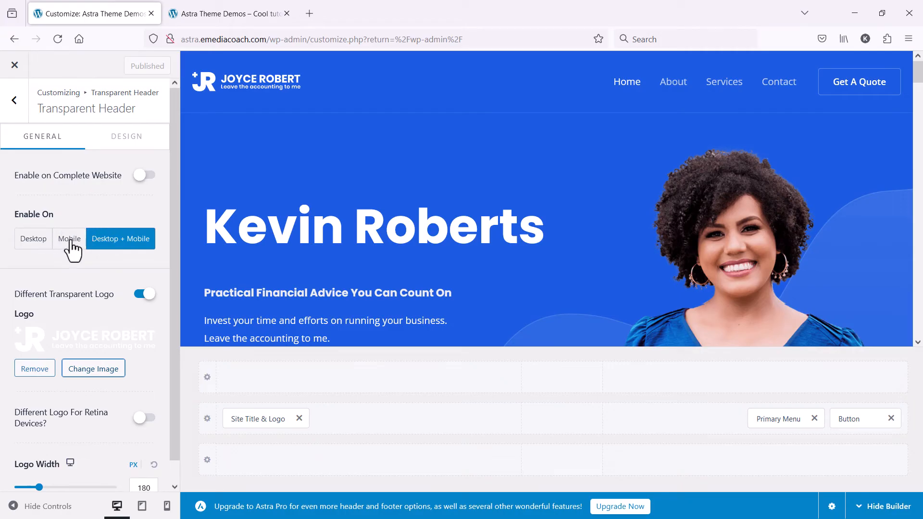
{"action": "left_click", "coordinate": [127, 138]}
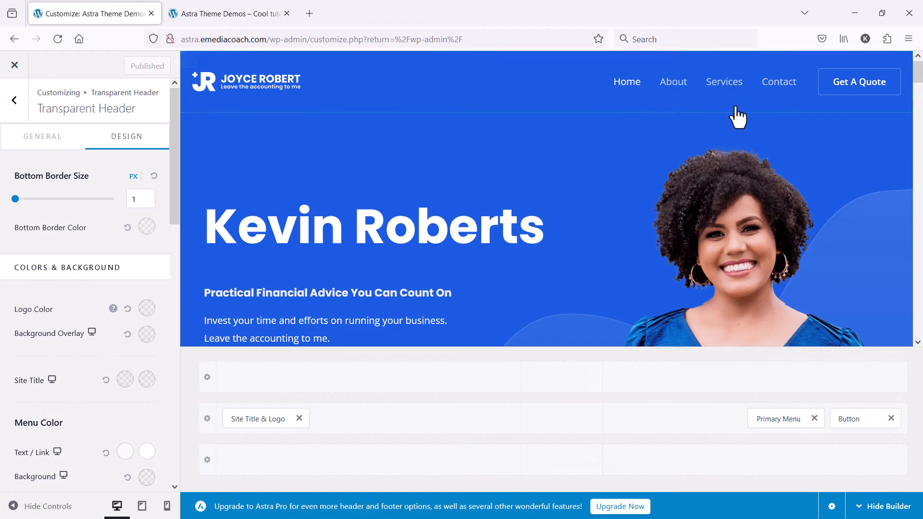
Review the header button's text and link settings, and return to the customizer's main options.
{"action": "left_click", "coordinate": [15, 100]}
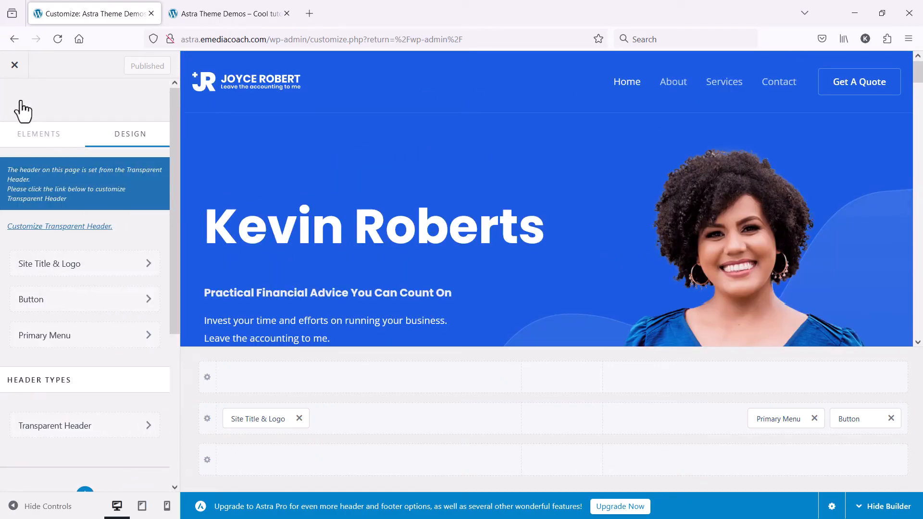
{"action": "left_click", "coordinate": [118, 307]}
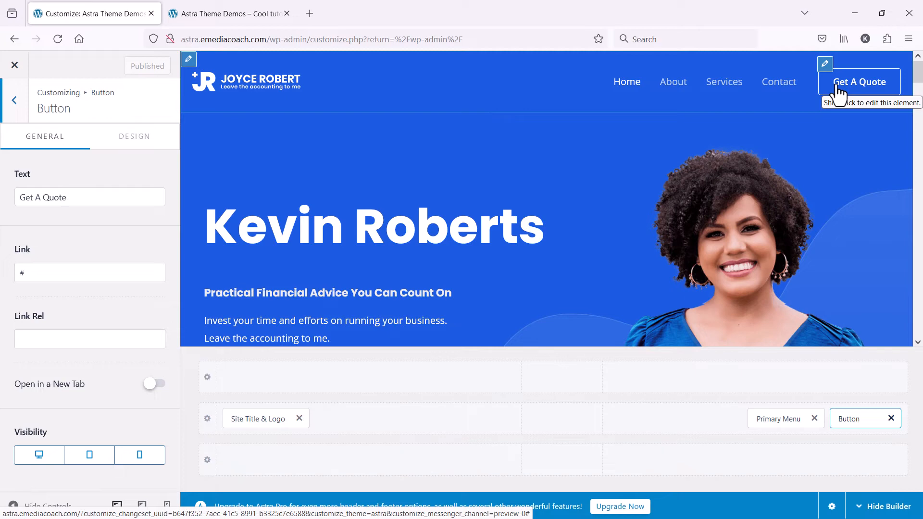
{"action": "left_click", "coordinate": [17, 111]}
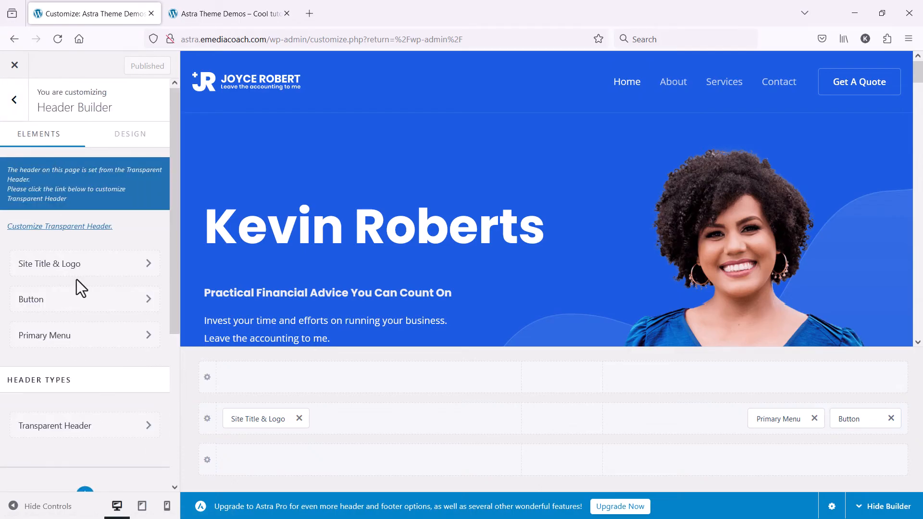
{"action": "left_click", "coordinate": [15, 101]}
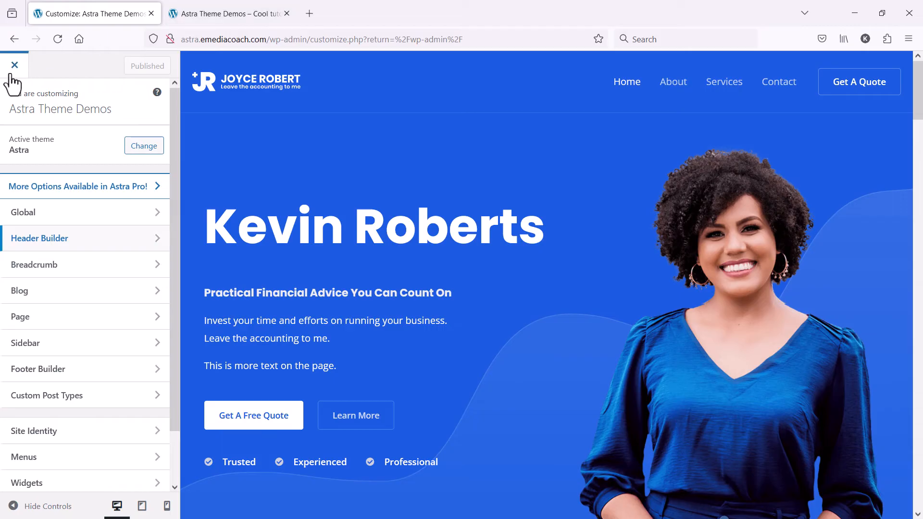
Open the site's Footer for editing in Elementor from the live home page.
{"action": "left_click", "coordinate": [187, 15]}
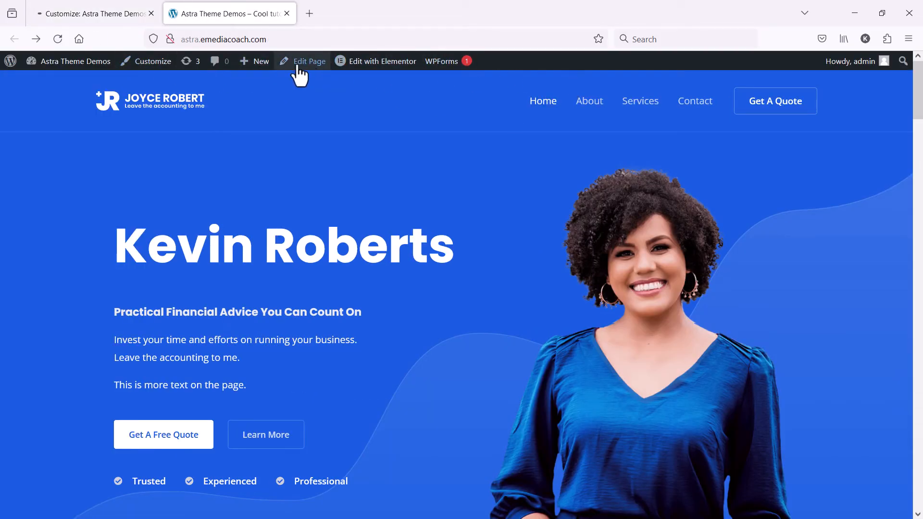
{"action": "mouse_move", "coordinate": [371, 66]}
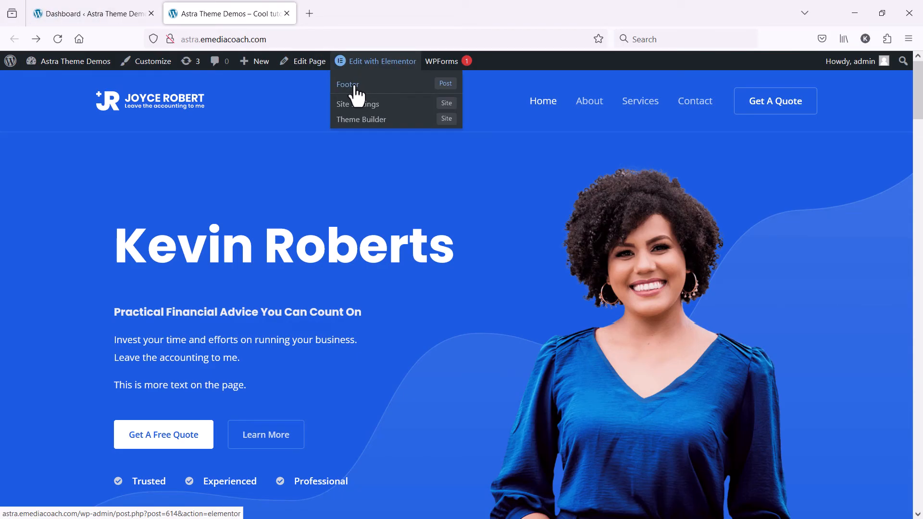
{"action": "left_click", "coordinate": [355, 88]}
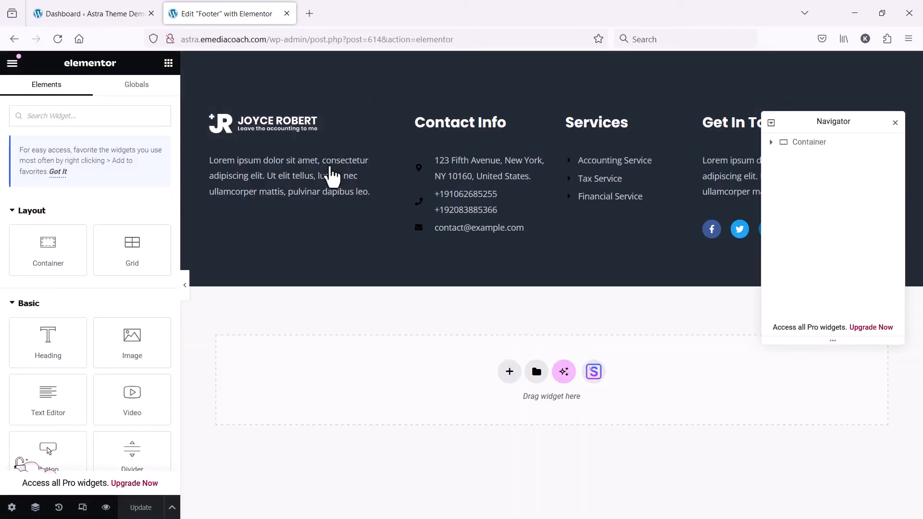
Inspect the footer's description text, contact info list and services list in their widget settings.
{"action": "left_click", "coordinate": [327, 192]}
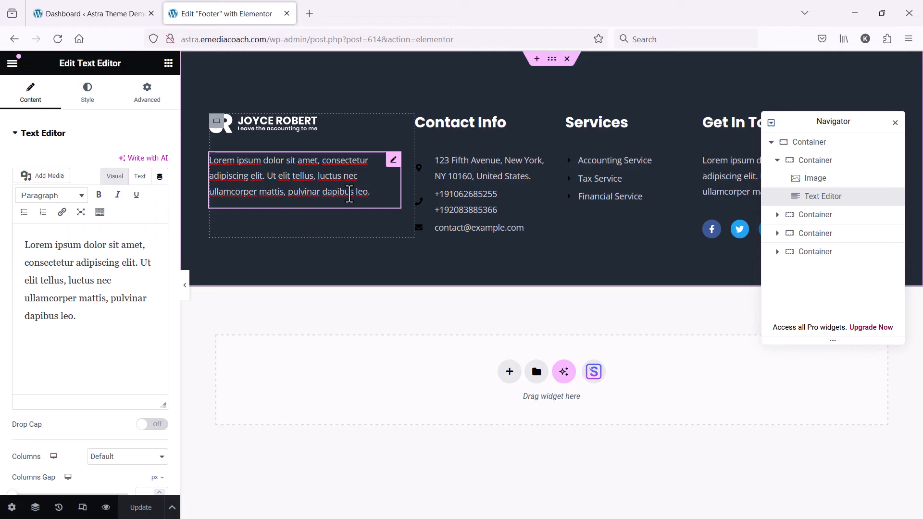
{"action": "left_click_drag", "start_coordinate": [80, 318], "coordinate": [22, 250]}
{"action": "left_click", "coordinate": [88, 322]}
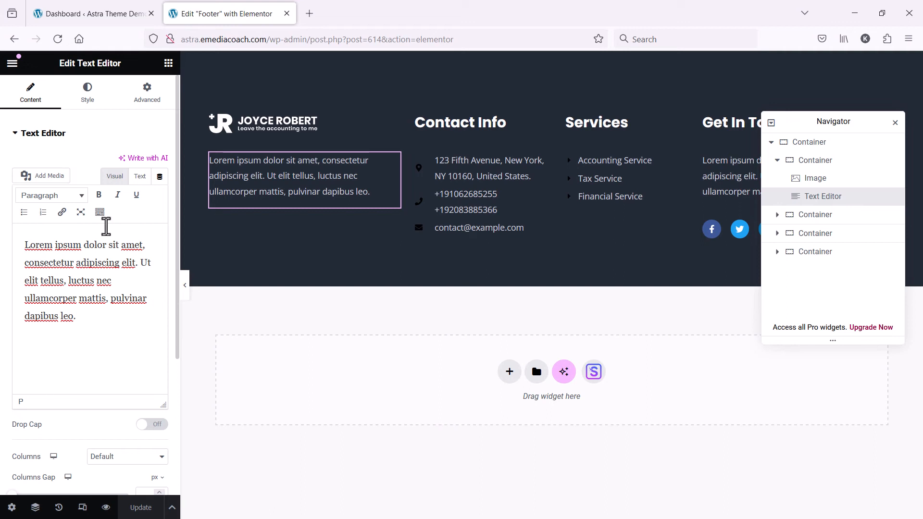
{"action": "left_click", "coordinate": [508, 206]}
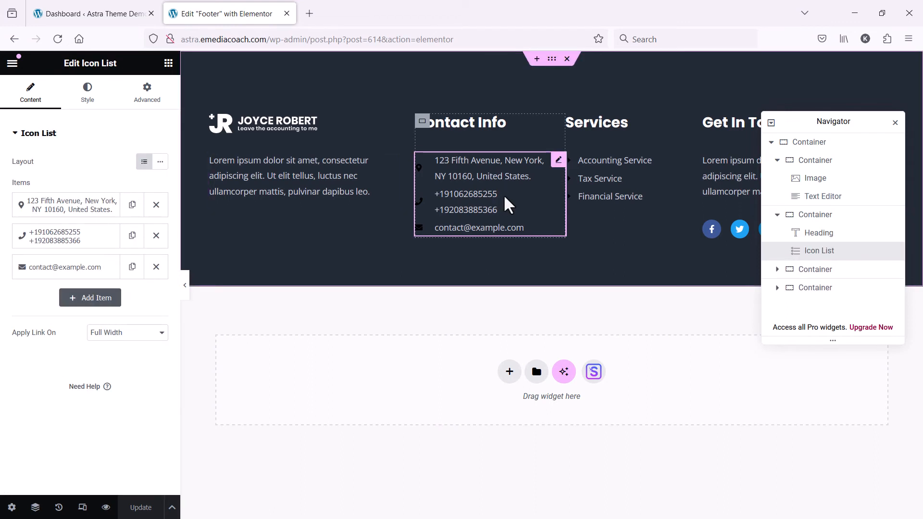
{"action": "left_click", "coordinate": [610, 192]}
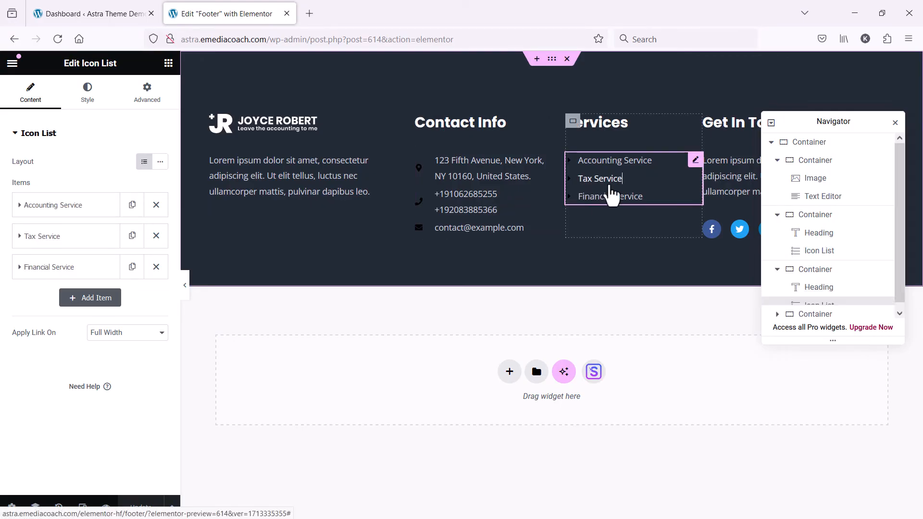
Inspect the footer's social icons, including the Facebook icon's link field and the option to add items.
{"action": "left_click", "coordinate": [726, 234]}
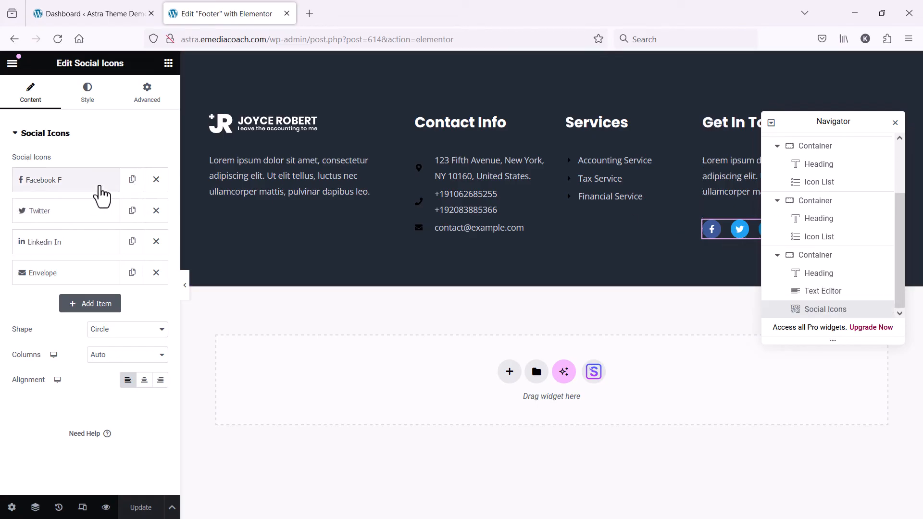
{"action": "left_click", "coordinate": [97, 185]}
{"action": "double_click", "coordinate": [25, 303]}
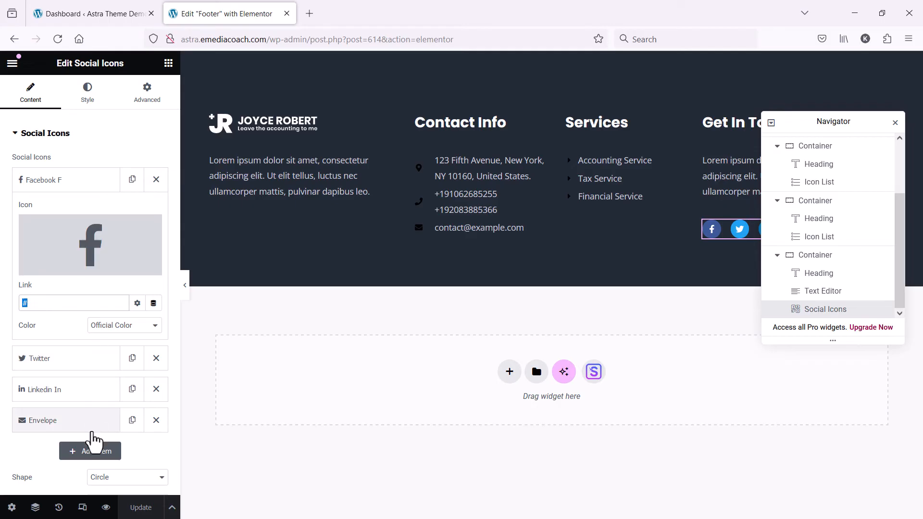
{"action": "scroll", "coordinate": [98, 380], "scroll_direction": "down", "scroll_amount": 3}
{"action": "left_click", "coordinate": [103, 330]}
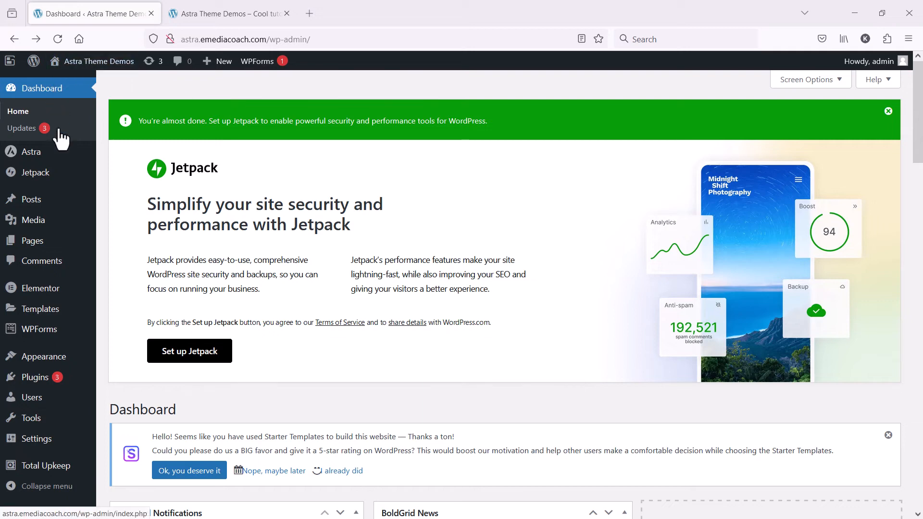
Create a new page titled "Our Services" and open it for editing in Elementor.
{"action": "mouse_move", "coordinate": [52, 250]}
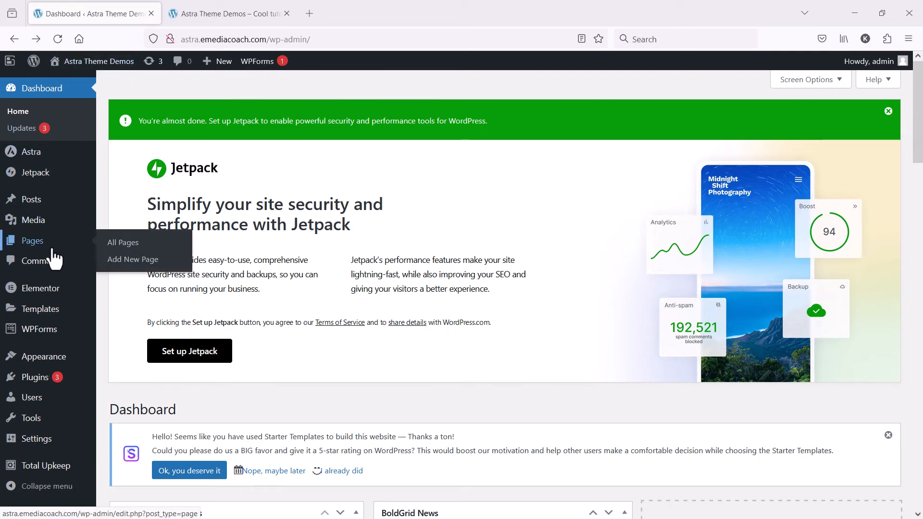
{"action": "left_click", "coordinate": [154, 272]}
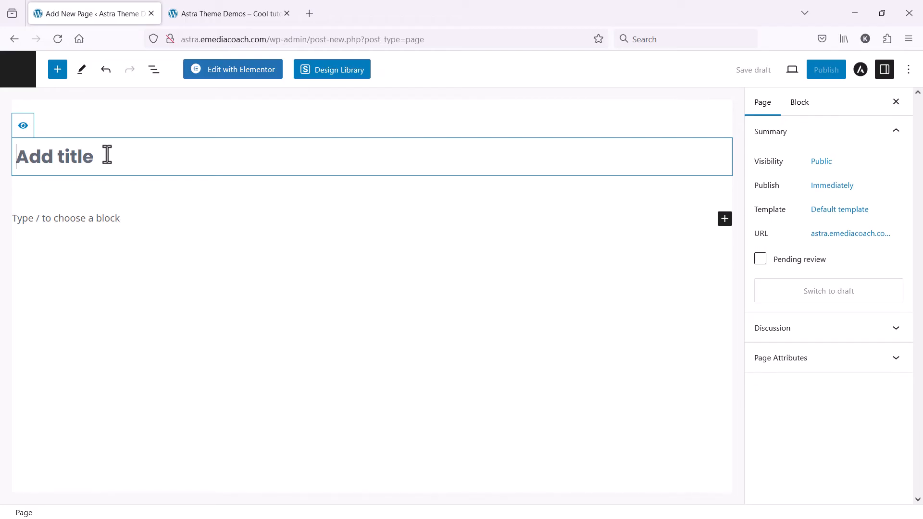
{"action": "type", "text": "Our"}
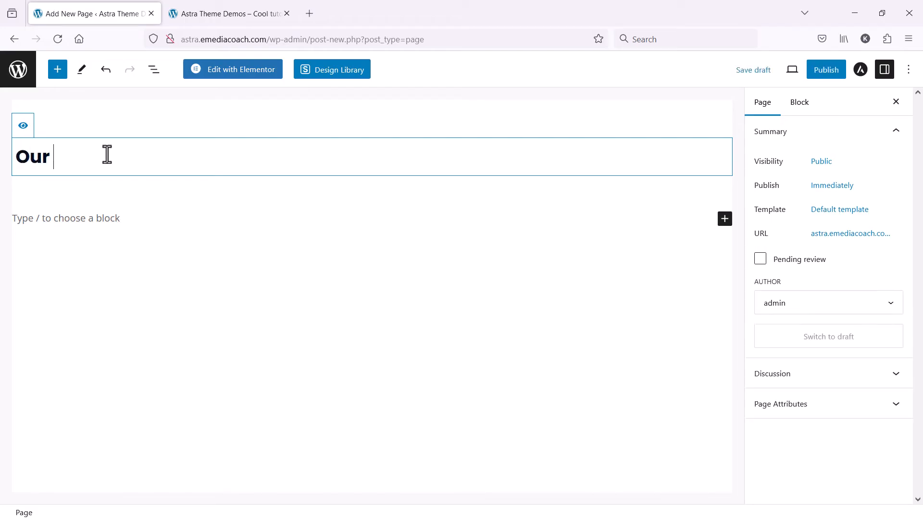
{"action": "type", "text": " Services"}
{"action": "left_click", "coordinate": [247, 80]}
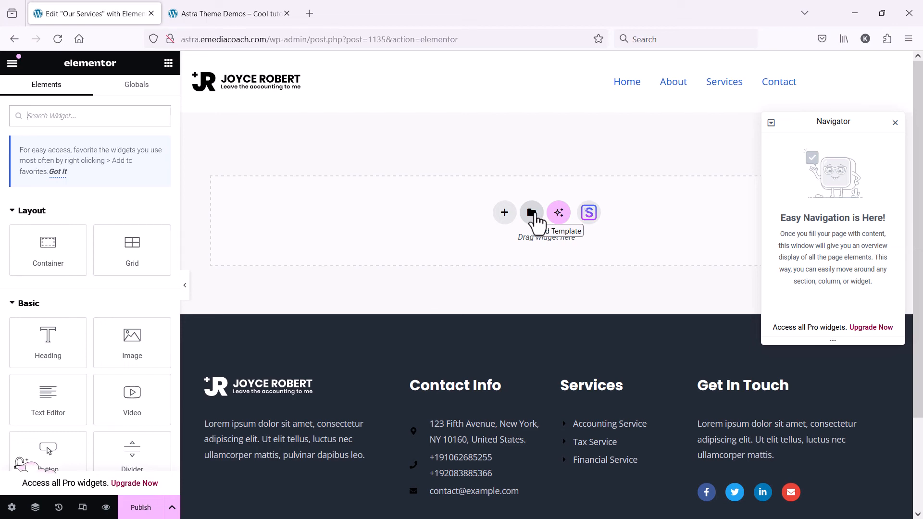
Browse the full-page templates in Elementor's template library, including Wireframe – Services 1 and Wireframe – Home 1.
{"action": "left_click", "coordinate": [532, 213]}
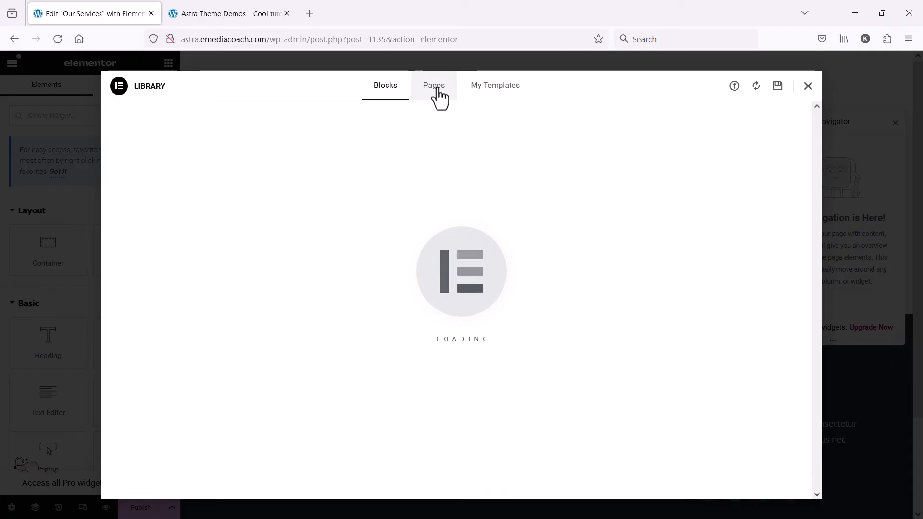
{"action": "left_click", "coordinate": [437, 89]}
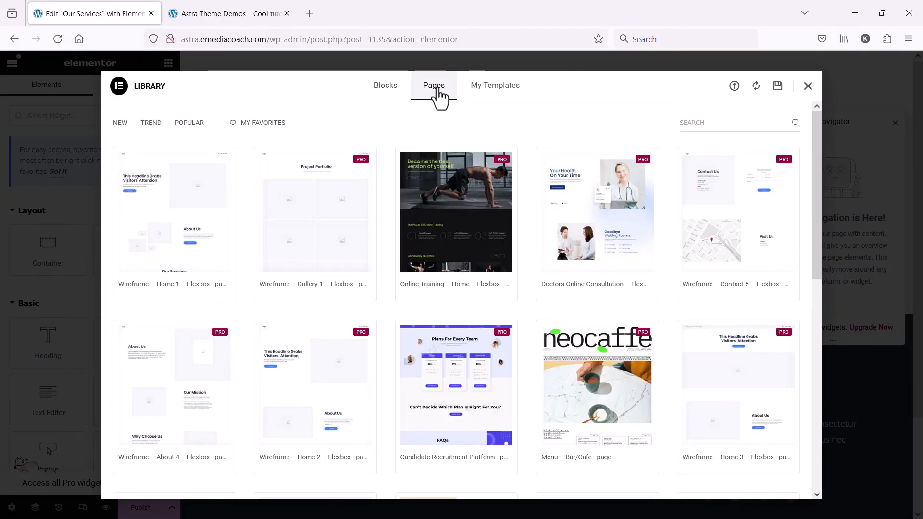
{"action": "mouse_move", "coordinate": [609, 215]}
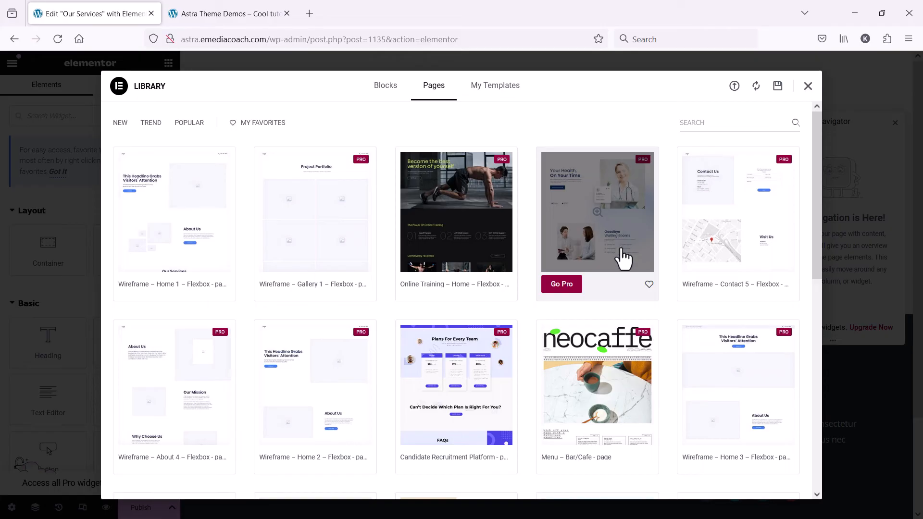
{"action": "scroll", "coordinate": [621, 249], "scroll_direction": "down", "scroll_amount": 6}
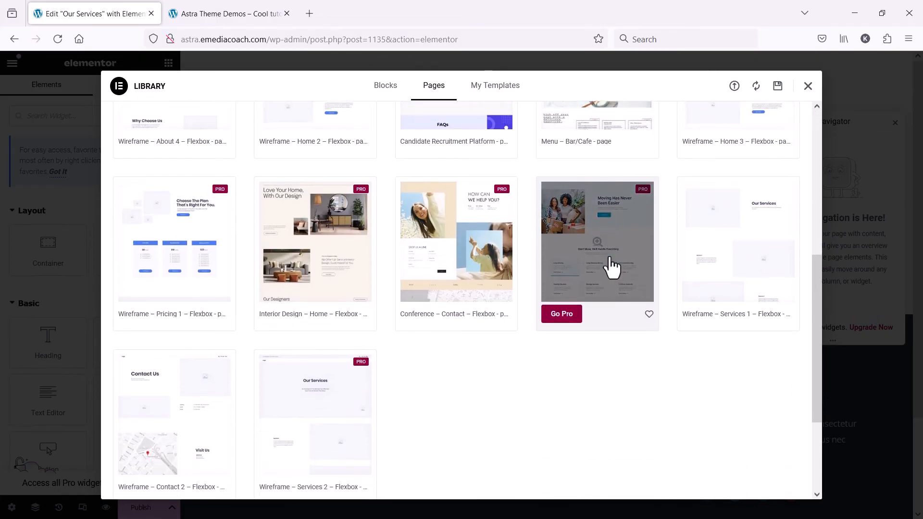
{"action": "scroll", "coordinate": [490, 368], "scroll_direction": "down", "scroll_amount": 3}
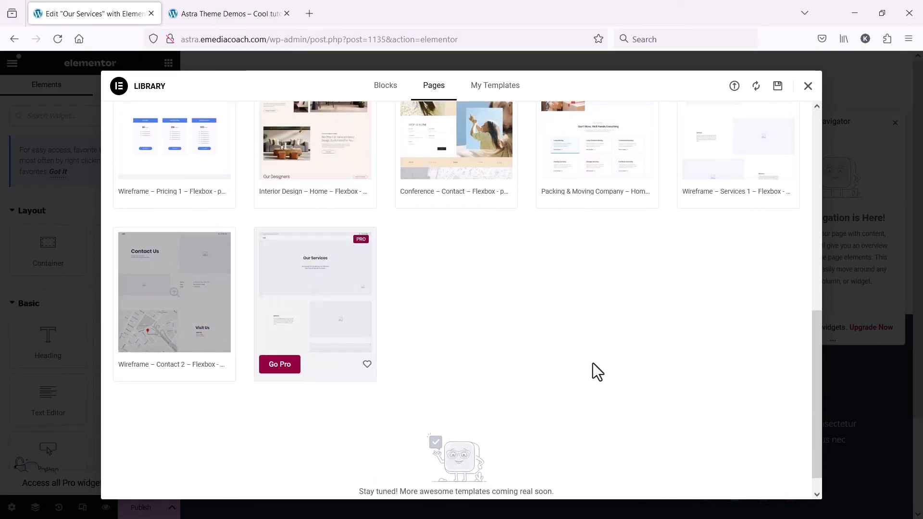
{"action": "scroll", "coordinate": [679, 346], "scroll_direction": "up", "scroll_amount": 3}
{"action": "mouse_move", "coordinate": [768, 293]}
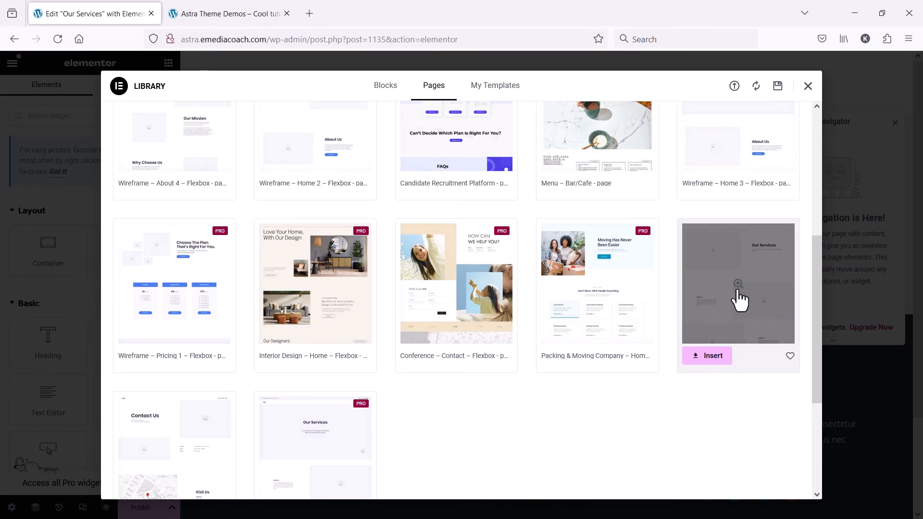
{"action": "scroll", "coordinate": [741, 298], "scroll_direction": "up", "scroll_amount": 5}
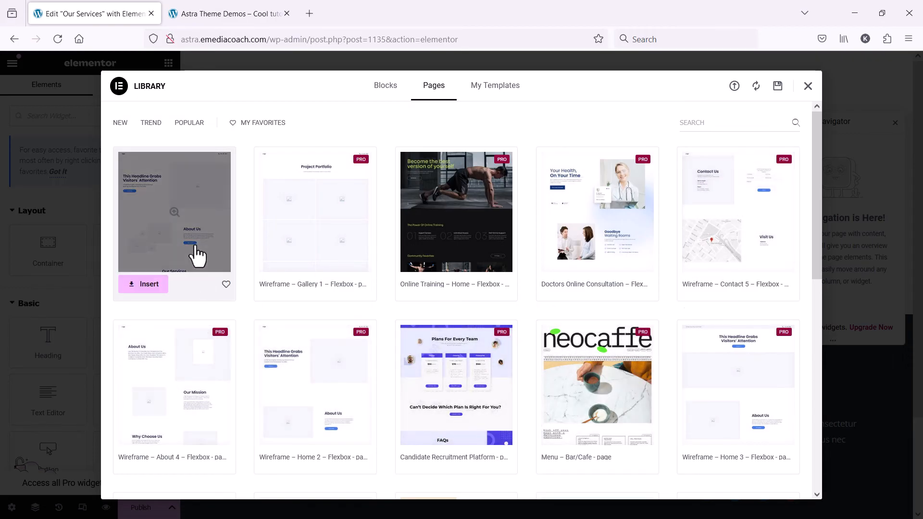
{"action": "scroll", "coordinate": [707, 356], "scroll_direction": "down", "scroll_amount": 8}
{"action": "scroll", "coordinate": [712, 356], "scroll_direction": "up", "scroll_amount": 5}
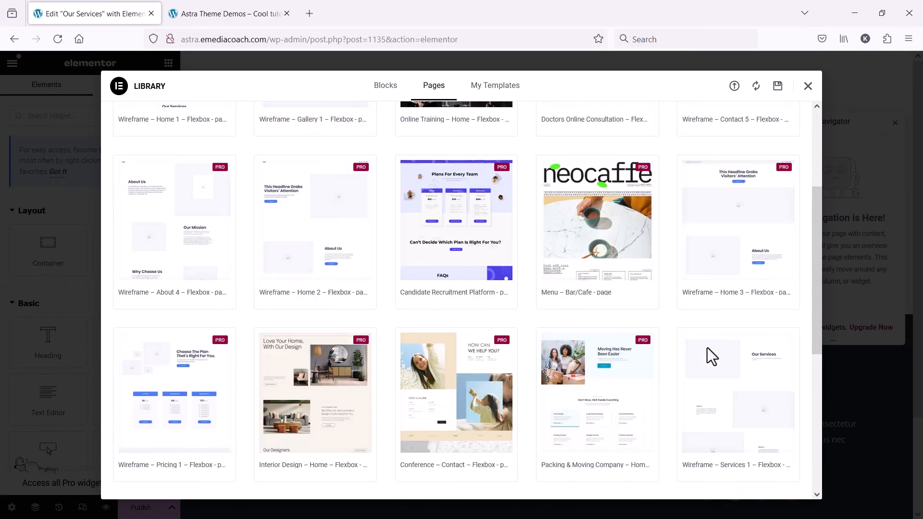
{"action": "scroll", "coordinate": [712, 357], "scroll_direction": "up", "scroll_amount": 1}
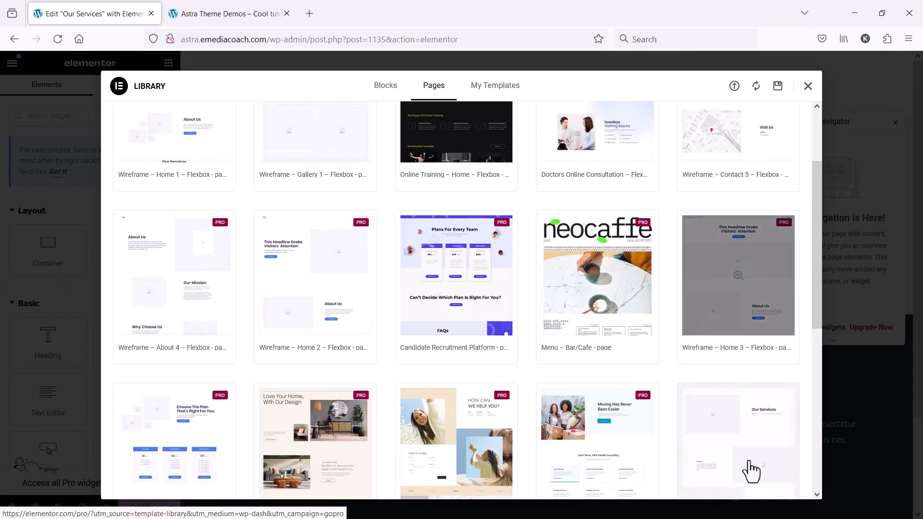
Browse the ready-made block templates in the Elementor library.
{"action": "left_click", "coordinate": [385, 87]}
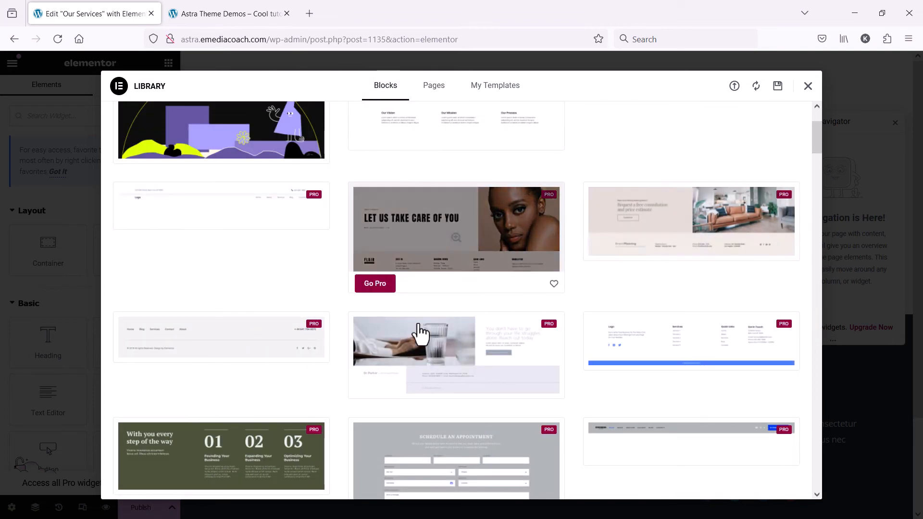
{"action": "scroll", "coordinate": [418, 332], "scroll_direction": "down", "scroll_amount": 2}
{"action": "scroll", "coordinate": [411, 331], "scroll_direction": "down", "scroll_amount": 2}
{"action": "scroll", "coordinate": [365, 365], "scroll_direction": "down", "scroll_amount": 2}
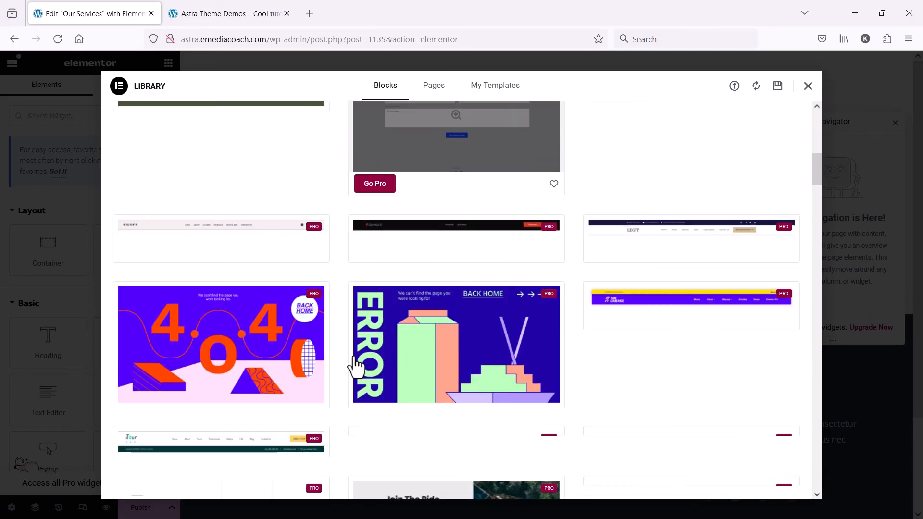
{"action": "scroll", "coordinate": [340, 359], "scroll_direction": "up", "scroll_amount": 6}
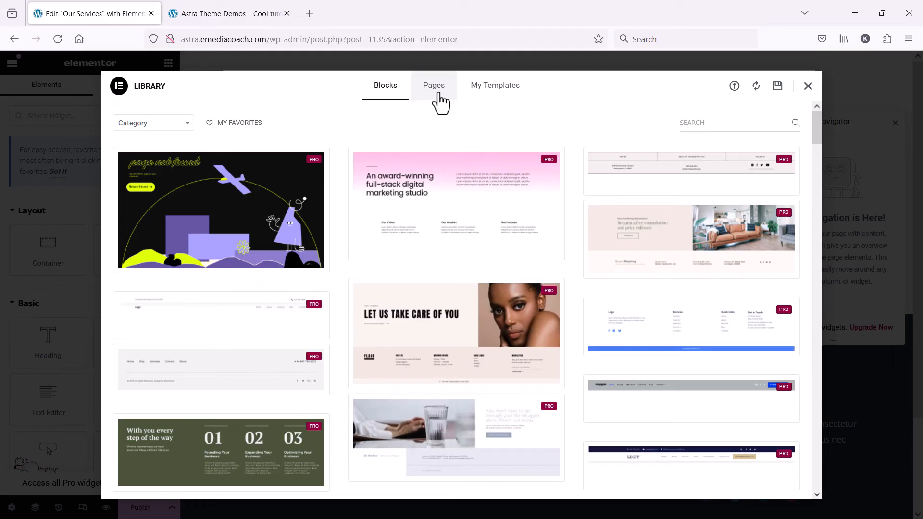
Try to insert the Wireframe – Services 1 page template by connecting to the template library, and return to the page editor.
{"action": "left_click", "coordinate": [434, 87]}
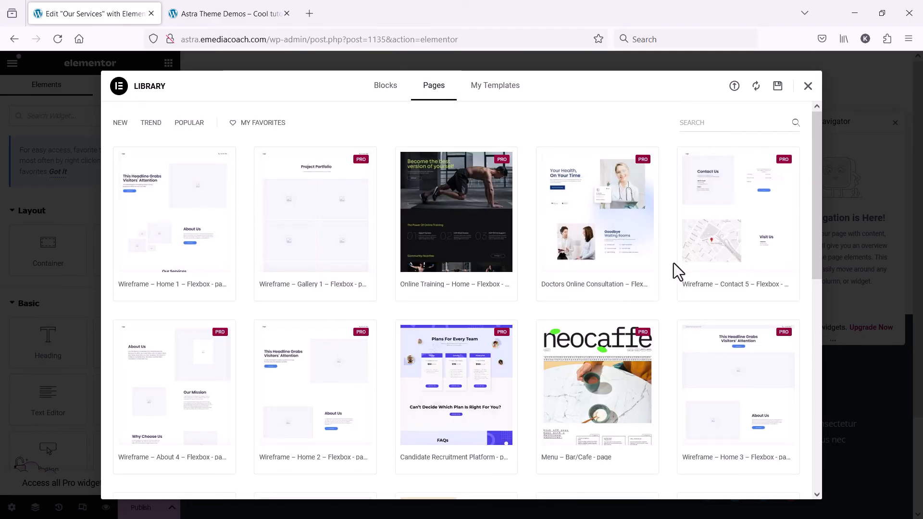
{"action": "scroll", "coordinate": [674, 270], "scroll_direction": "down", "scroll_amount": 4}
{"action": "mouse_move", "coordinate": [717, 294]}
{"action": "left_click", "coordinate": [710, 418]}
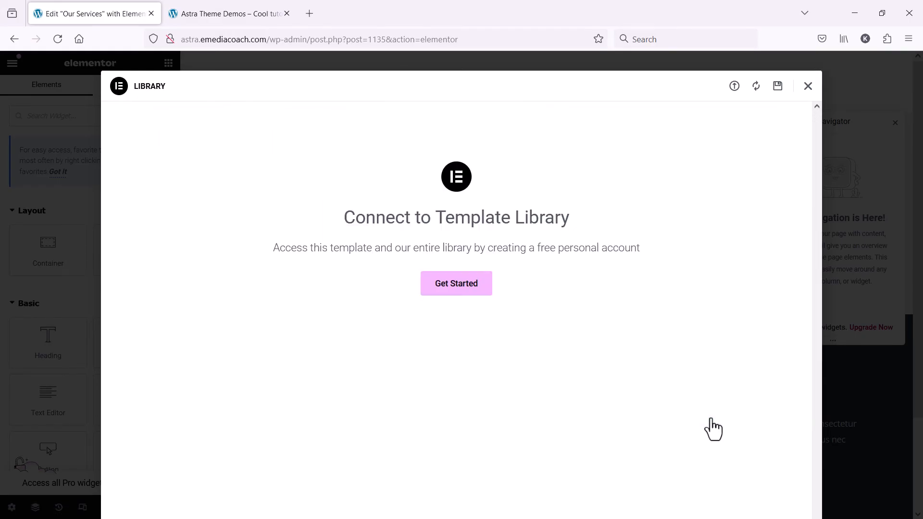
{"action": "left_click", "coordinate": [455, 288]}
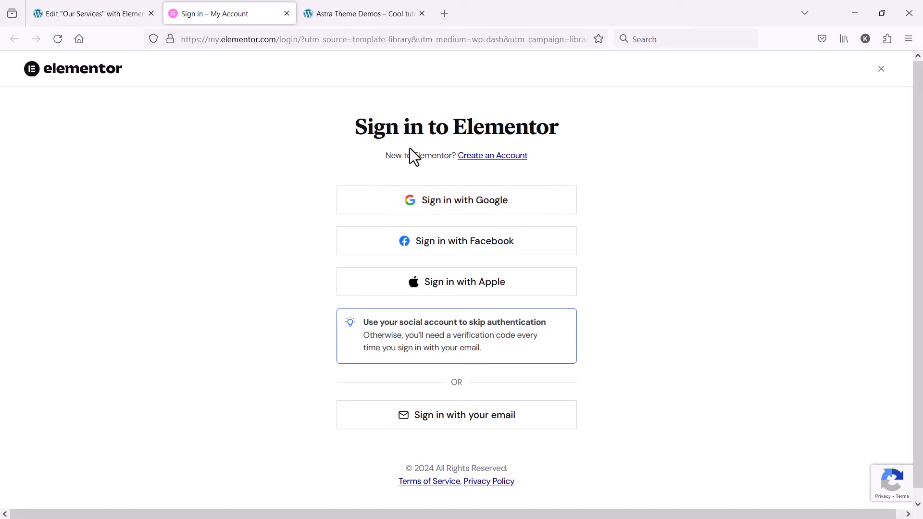
{"action": "left_click", "coordinate": [100, 19]}
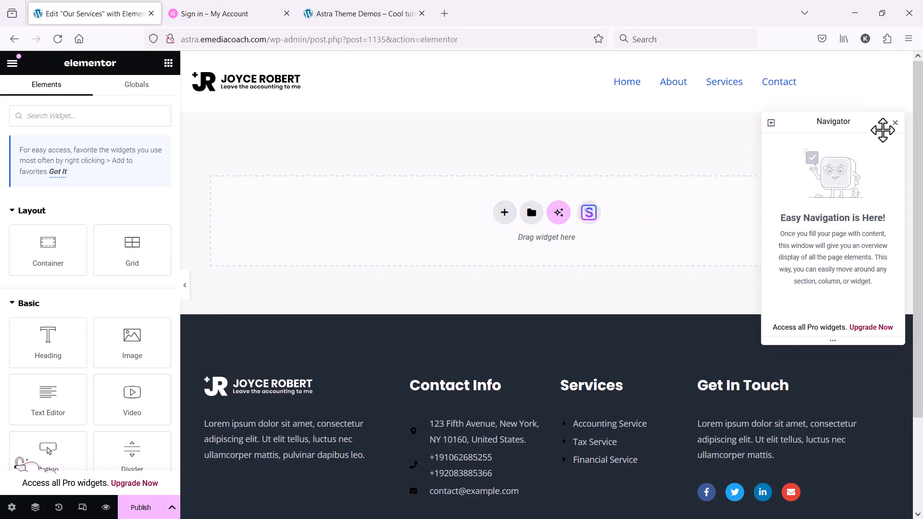
Close the Navigator, add a container to the empty page and place a Video widget inside it.
{"action": "left_click", "coordinate": [895, 122]}
{"action": "left_click_drag", "start_coordinate": [61, 264], "coordinate": [527, 220]}
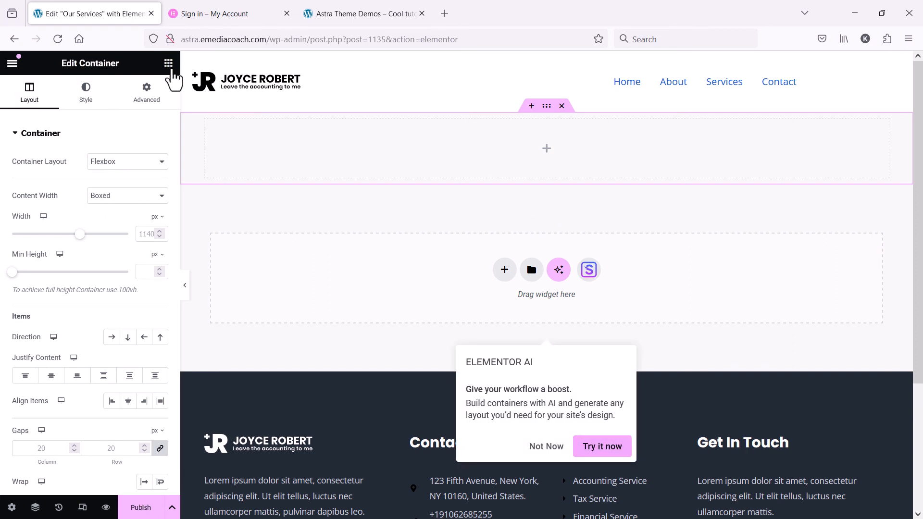
{"action": "left_click", "coordinate": [168, 63]}
{"action": "scroll", "coordinate": [86, 281], "scroll_direction": "down", "scroll_amount": 3}
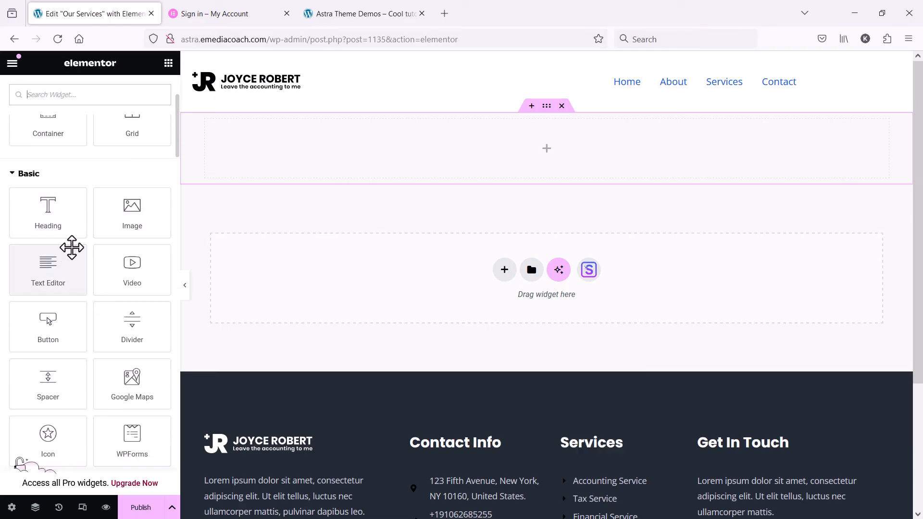
{"action": "left_click_drag", "start_coordinate": [214, 279], "coordinate": [560, 160]}
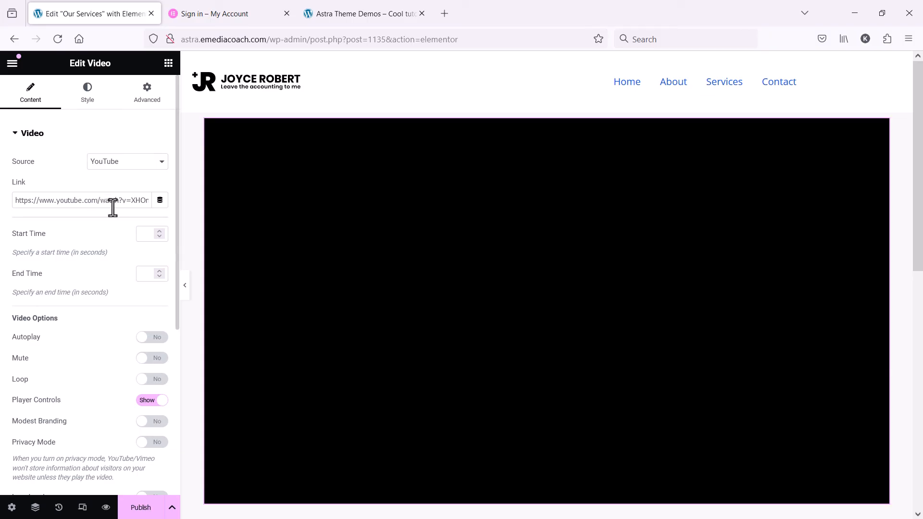
Add a Heading widget above the video in the same container.
{"action": "scroll", "coordinate": [471, 279], "scroll_direction": "down", "scroll_amount": 5}
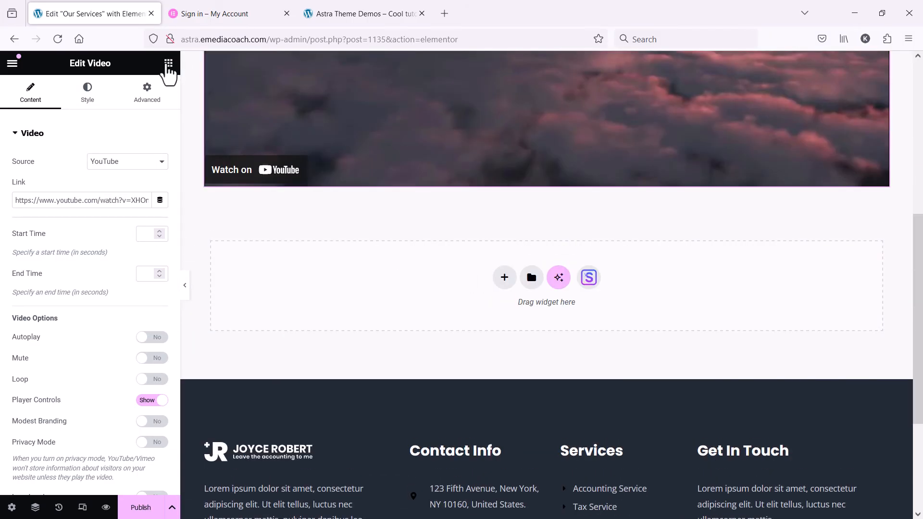
{"action": "left_click", "coordinate": [168, 63]}
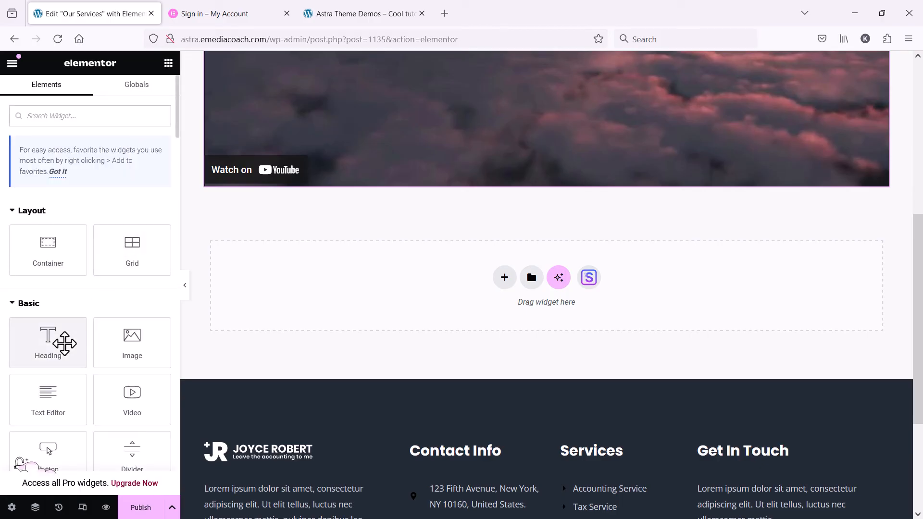
{"action": "scroll", "coordinate": [388, 346], "scroll_direction": "up", "scroll_amount": 4}
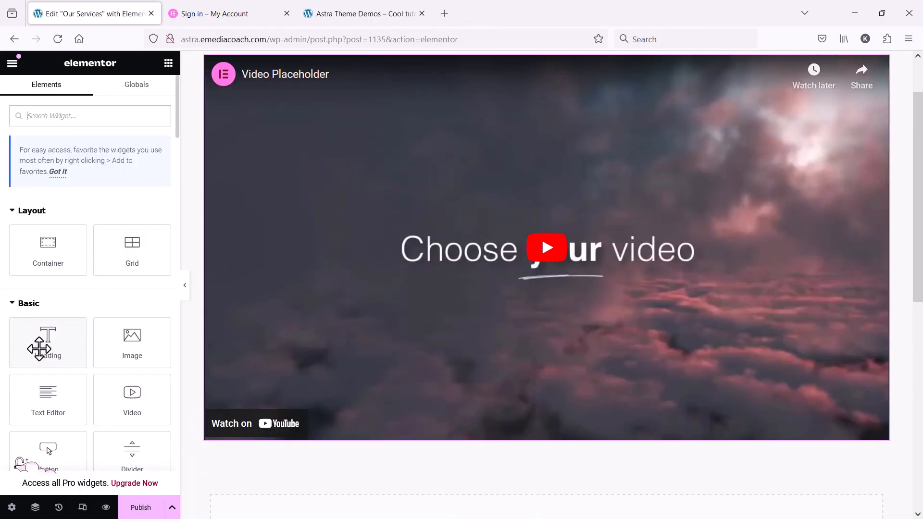
{"action": "left_click_drag", "start_coordinate": [39, 346], "coordinate": [353, 112]}
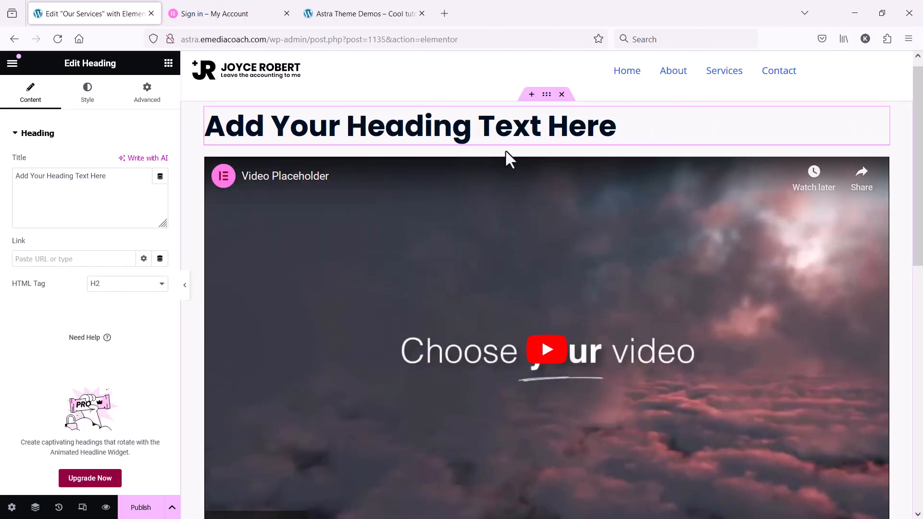
Open an empty section area above the heading's container and look through the available Elementor widgets.
{"action": "left_click_drag", "start_coordinate": [547, 95], "coordinate": [534, 137]}
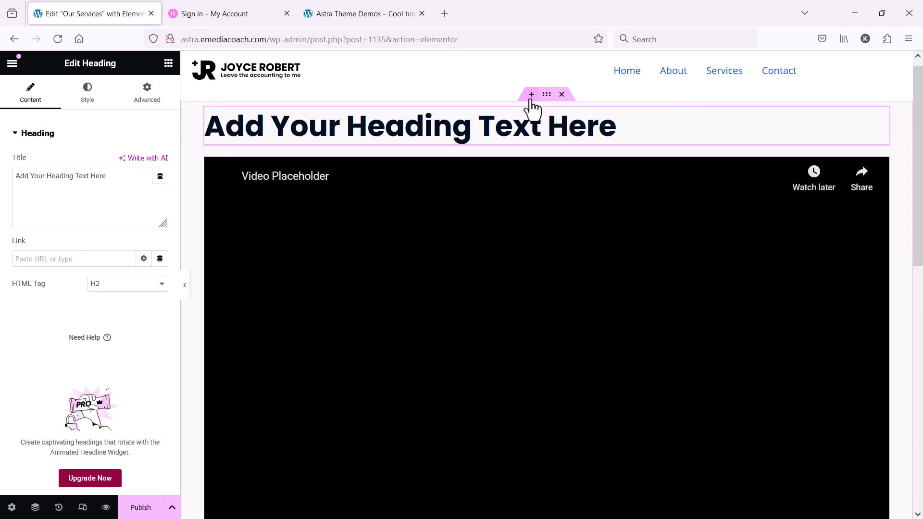
{"action": "left_click", "coordinate": [531, 94]}
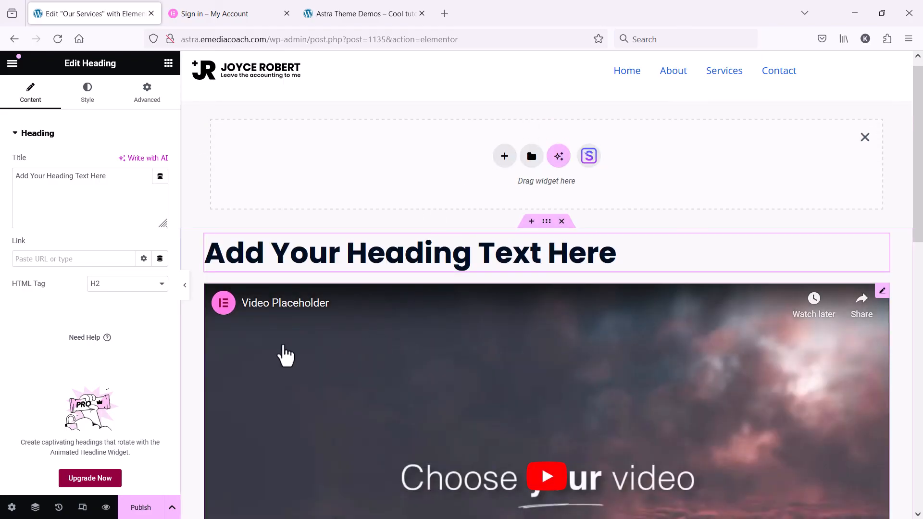
{"action": "left_click", "coordinate": [169, 64]}
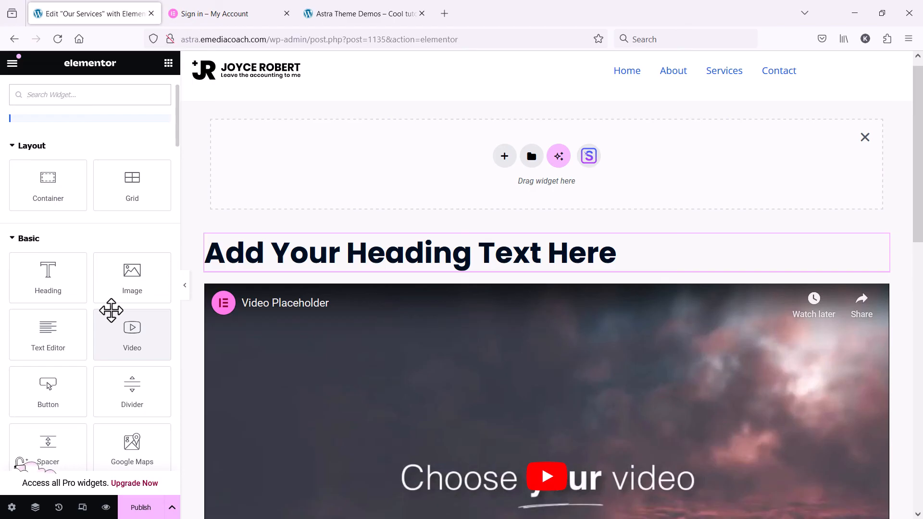
{"action": "scroll", "coordinate": [111, 311], "scroll_direction": "down", "scroll_amount": 10}
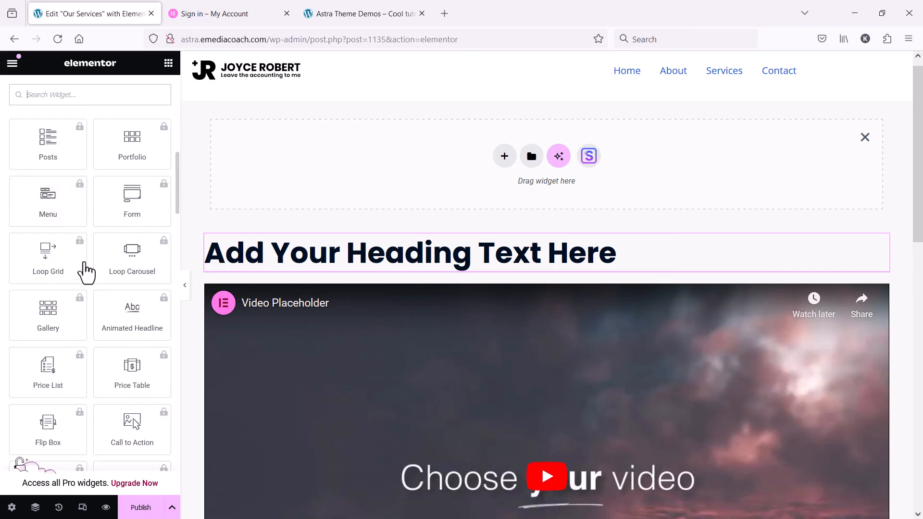
{"action": "scroll", "coordinate": [94, 284], "scroll_direction": "down", "scroll_amount": 12}
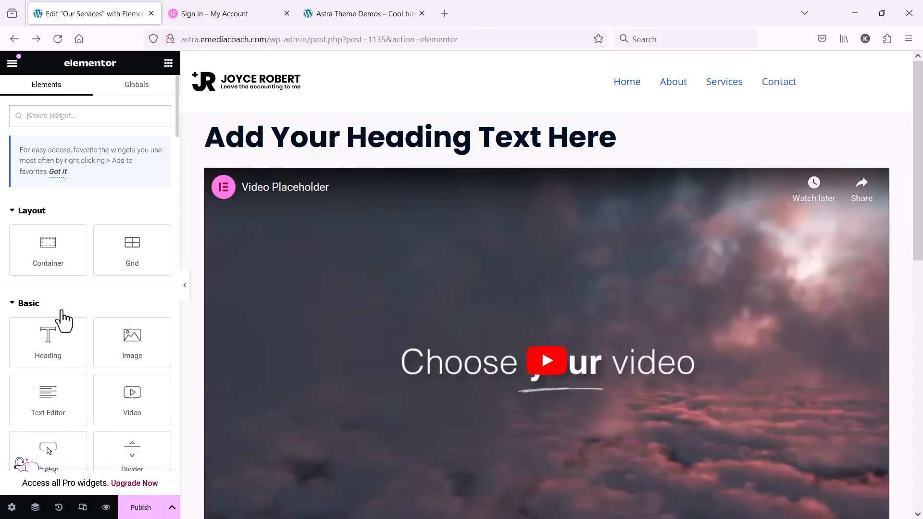
Exit Elementor to the WordPress page editor and go to the list of all pages.
{"action": "left_click", "coordinate": [12, 64]}
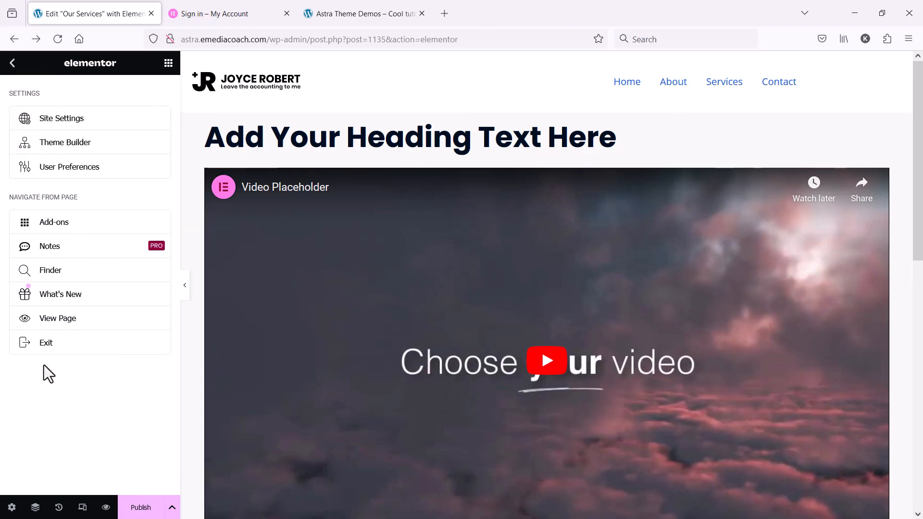
{"action": "left_click", "coordinate": [59, 350]}
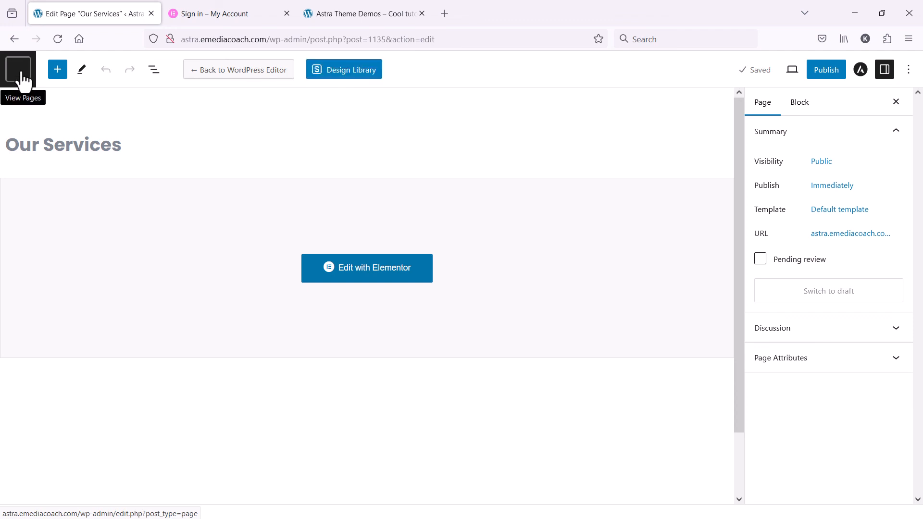
{"action": "left_click", "coordinate": [22, 79]}
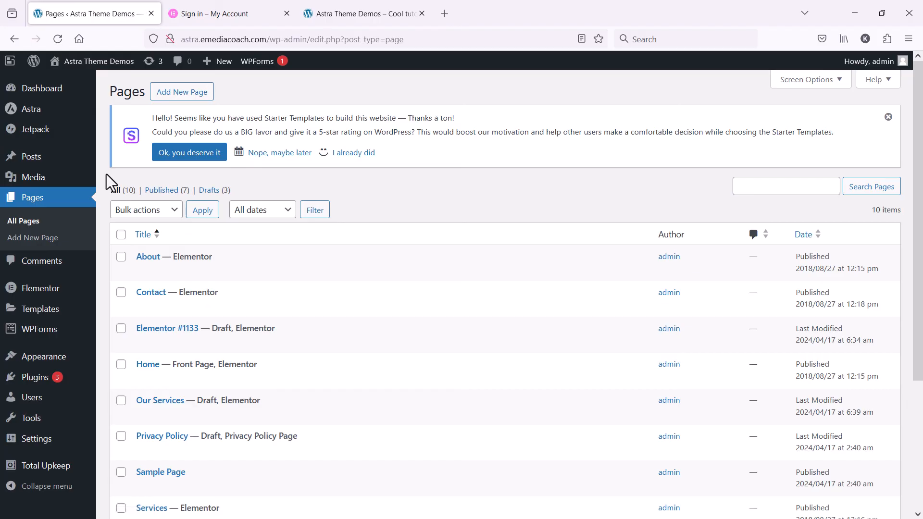
Open the menu editor in the Appearance settings and inspect the Services item's order and options.
{"action": "mouse_move", "coordinate": [62, 366]}
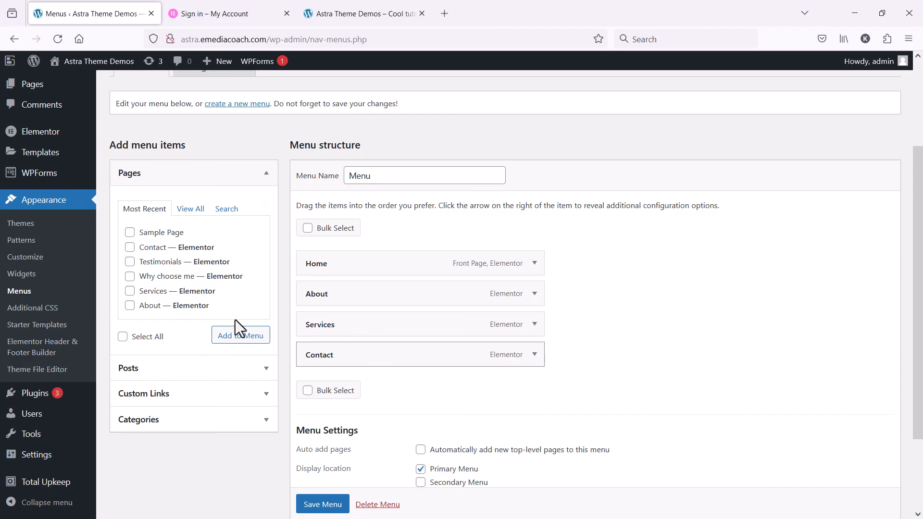
{"action": "left_click_drag", "start_coordinate": [337, 297], "coordinate": [342, 330]}
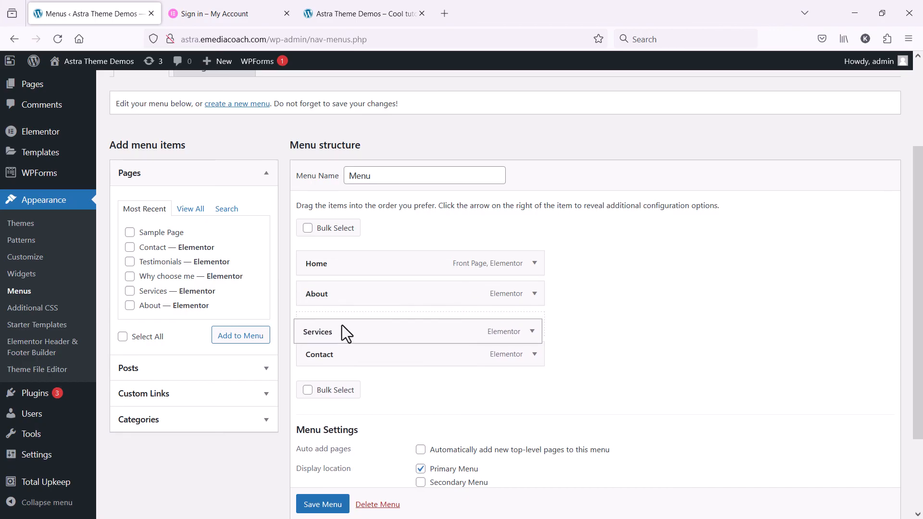
{"action": "left_click", "coordinate": [535, 325]}
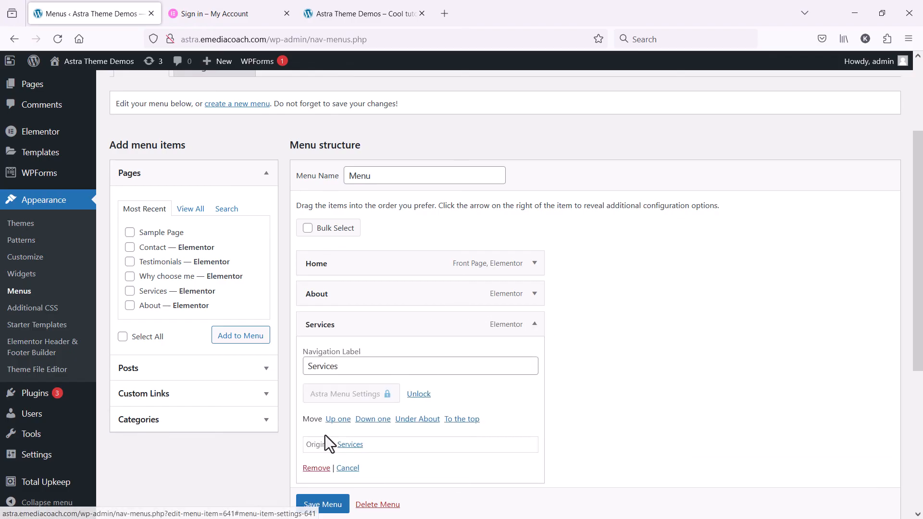
{"action": "left_click", "coordinate": [534, 327]}
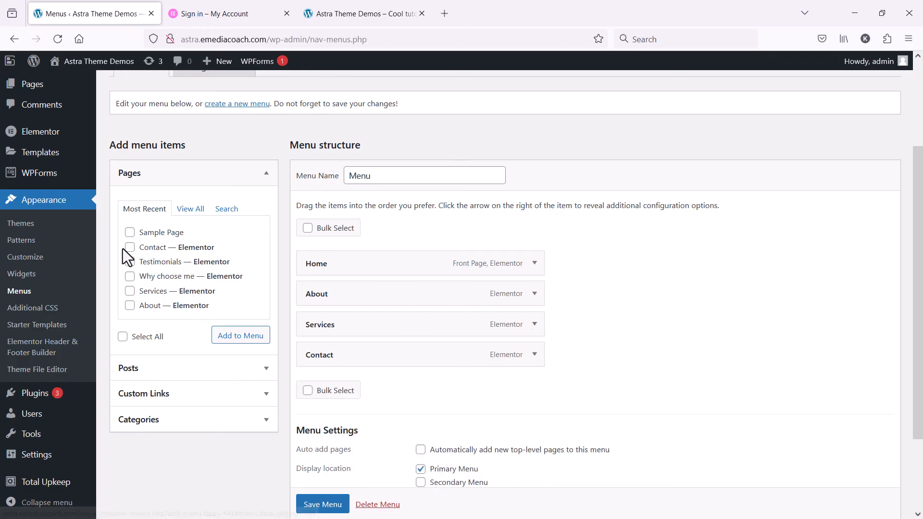
Look through the page and custom link options for adding menu items, ending on the Pages list.
{"action": "left_click", "coordinate": [130, 306]}
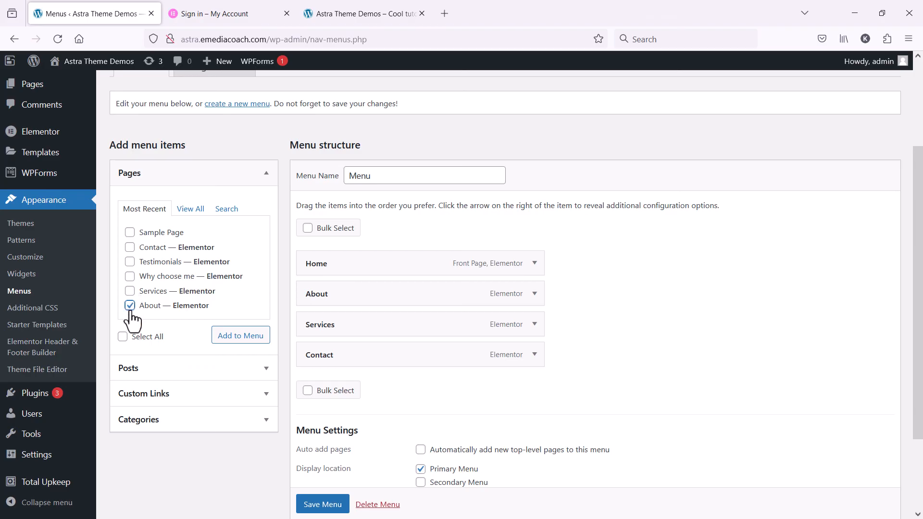
{"action": "left_click", "coordinate": [219, 393]}
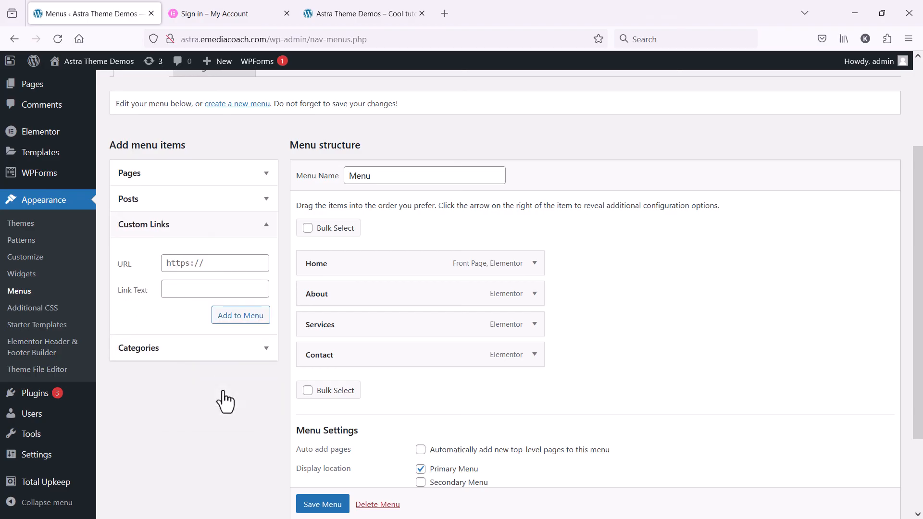
{"action": "left_click", "coordinate": [147, 179]}
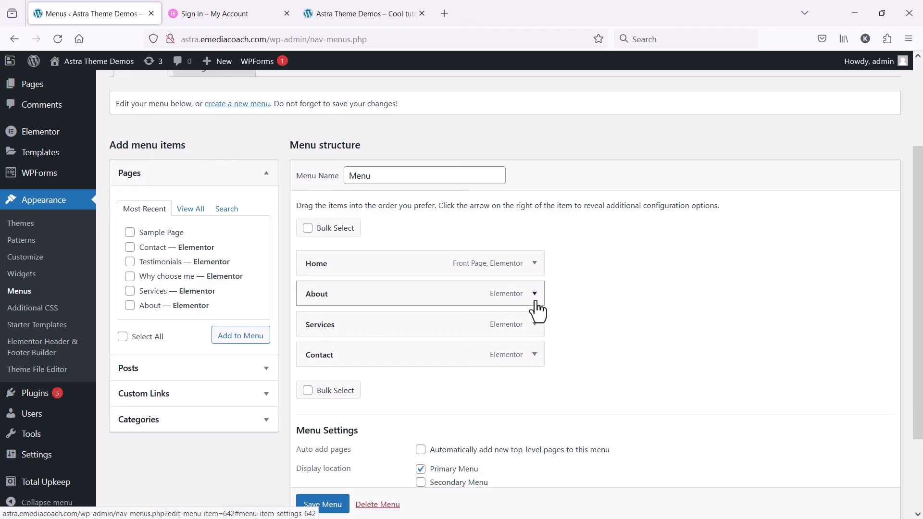
Nest the Services and Contact menu items under About as sub items and save the menu.
{"action": "left_click_drag", "start_coordinate": [340, 328], "coordinate": [365, 353]}
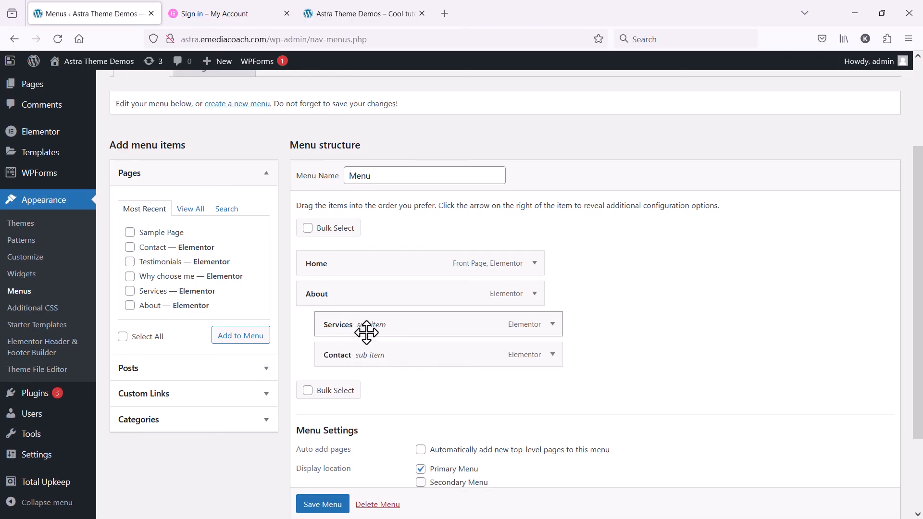
{"action": "scroll", "coordinate": [331, 442], "scroll_direction": "down", "scroll_amount": 3}
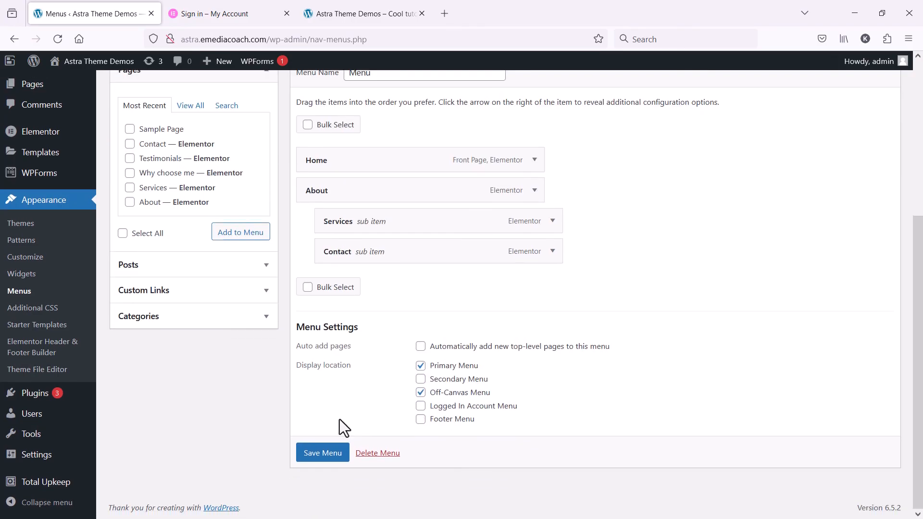
{"action": "left_click", "coordinate": [310, 455]}
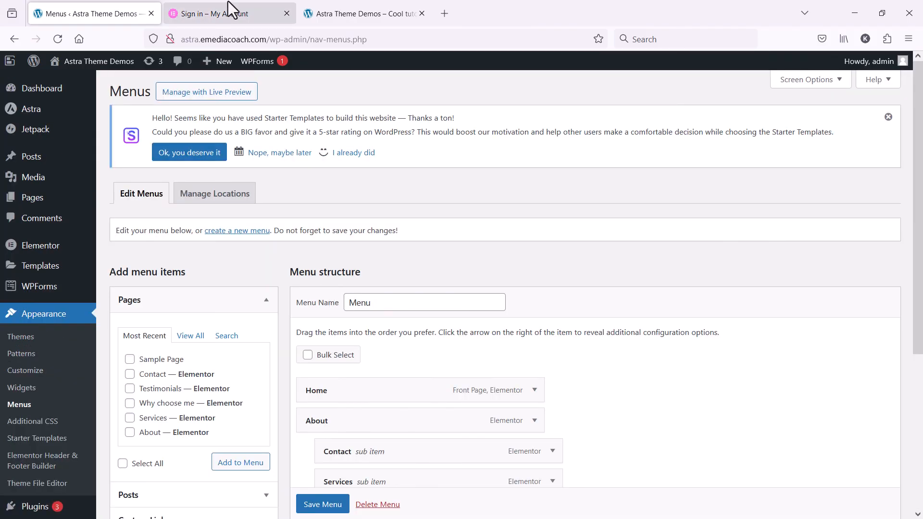
Leave the menu editor and visit the live Astra Theme Demos site.
{"action": "mouse_move", "coordinate": [91, 61]}
{"action": "left_click", "coordinate": [67, 83]}
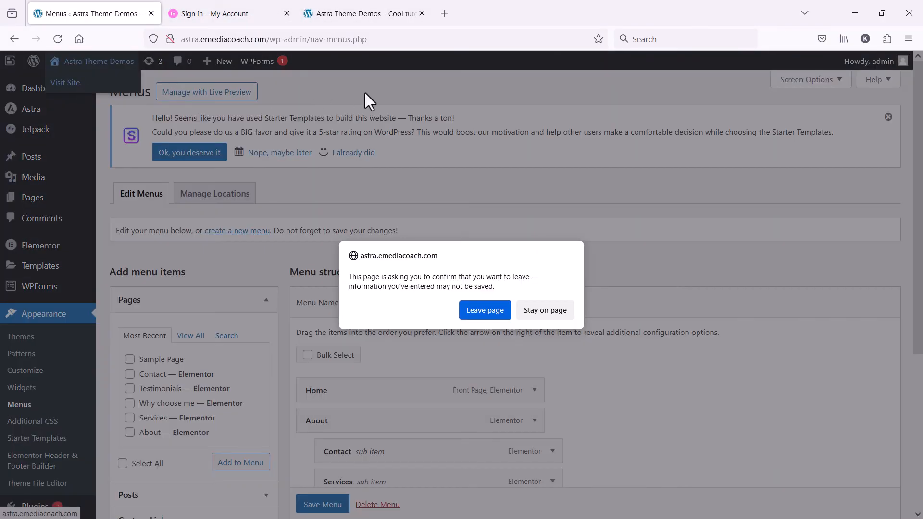
{"action": "left_click", "coordinate": [500, 310]}
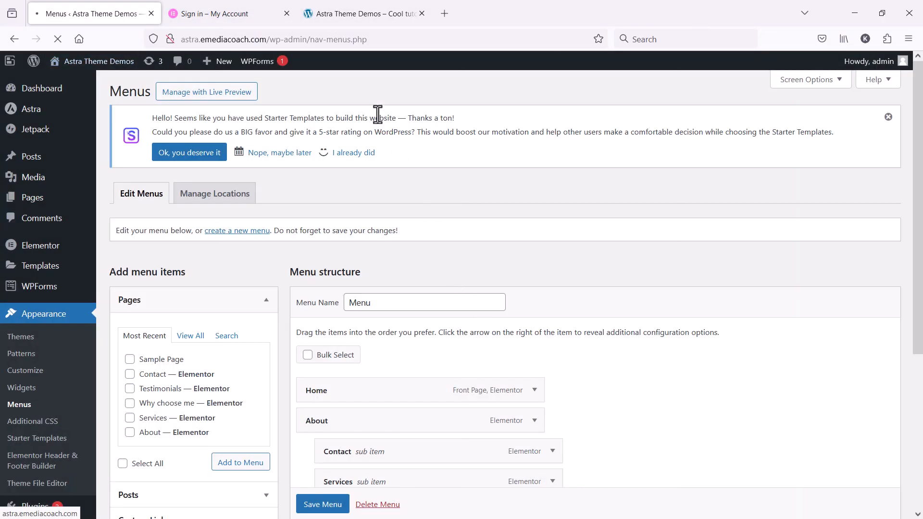